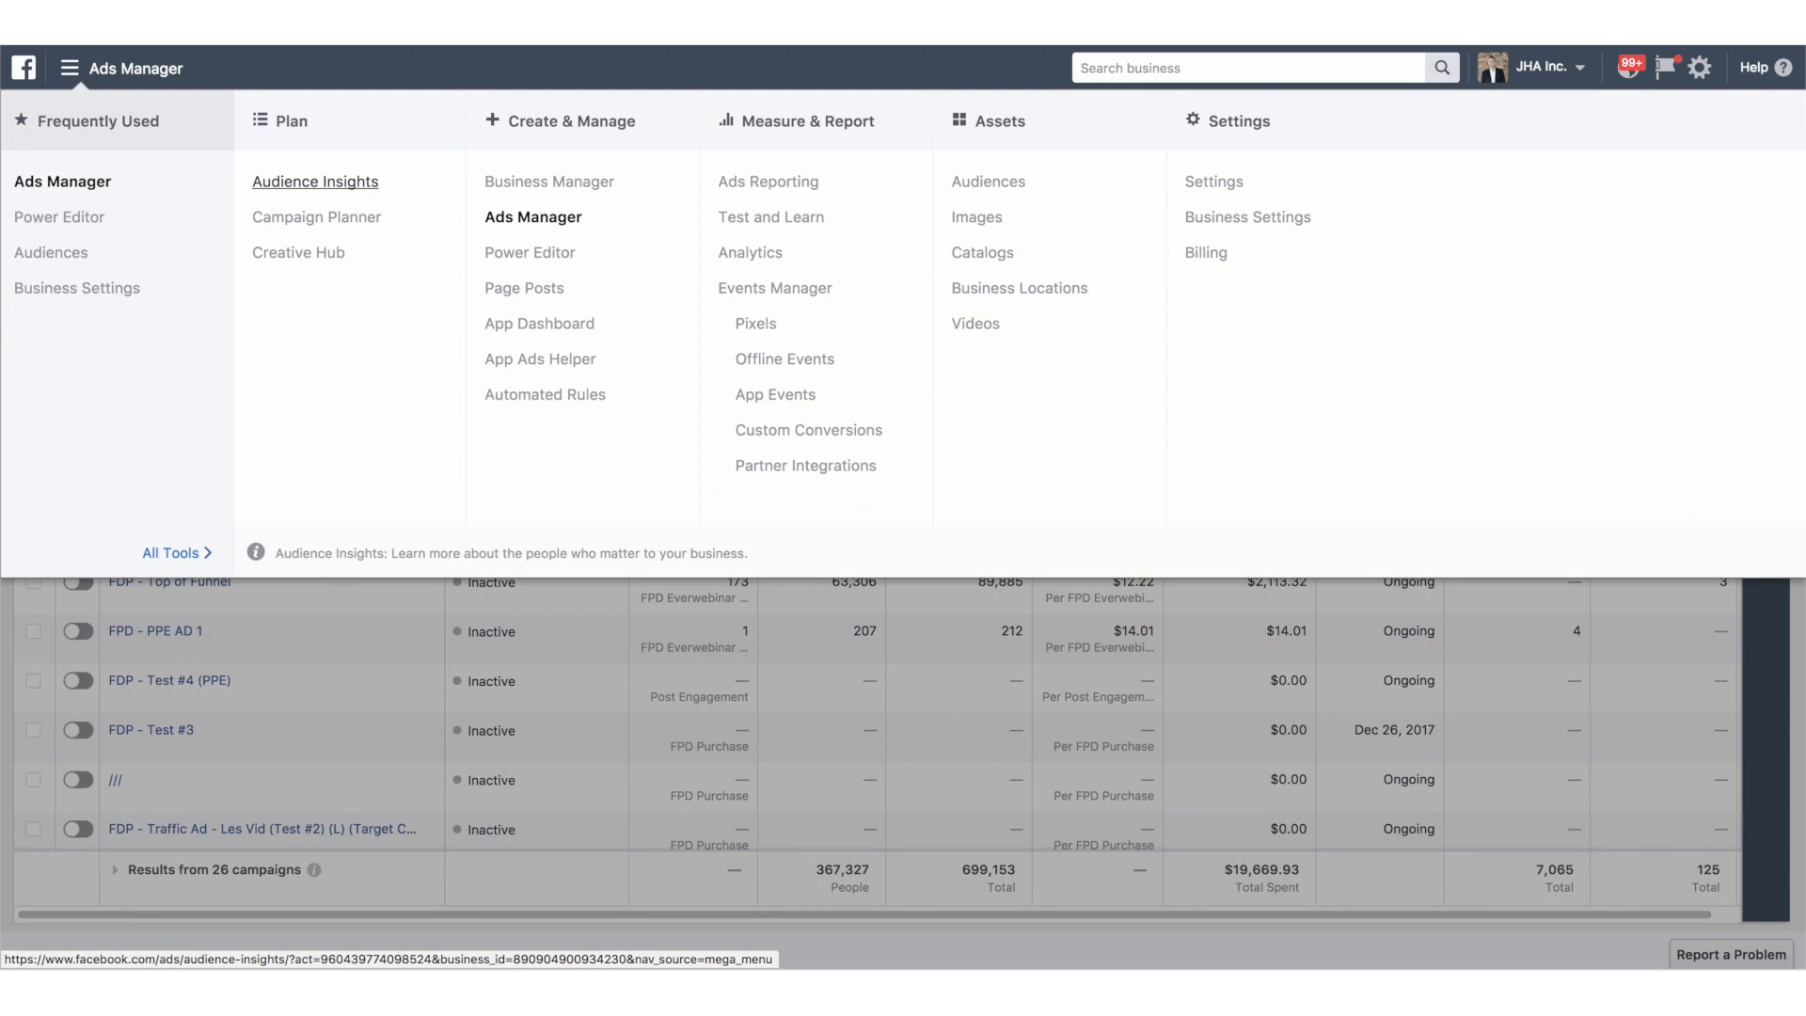
- Open the Audiences page and start a new custom audience based on website traffic
click(988, 181)
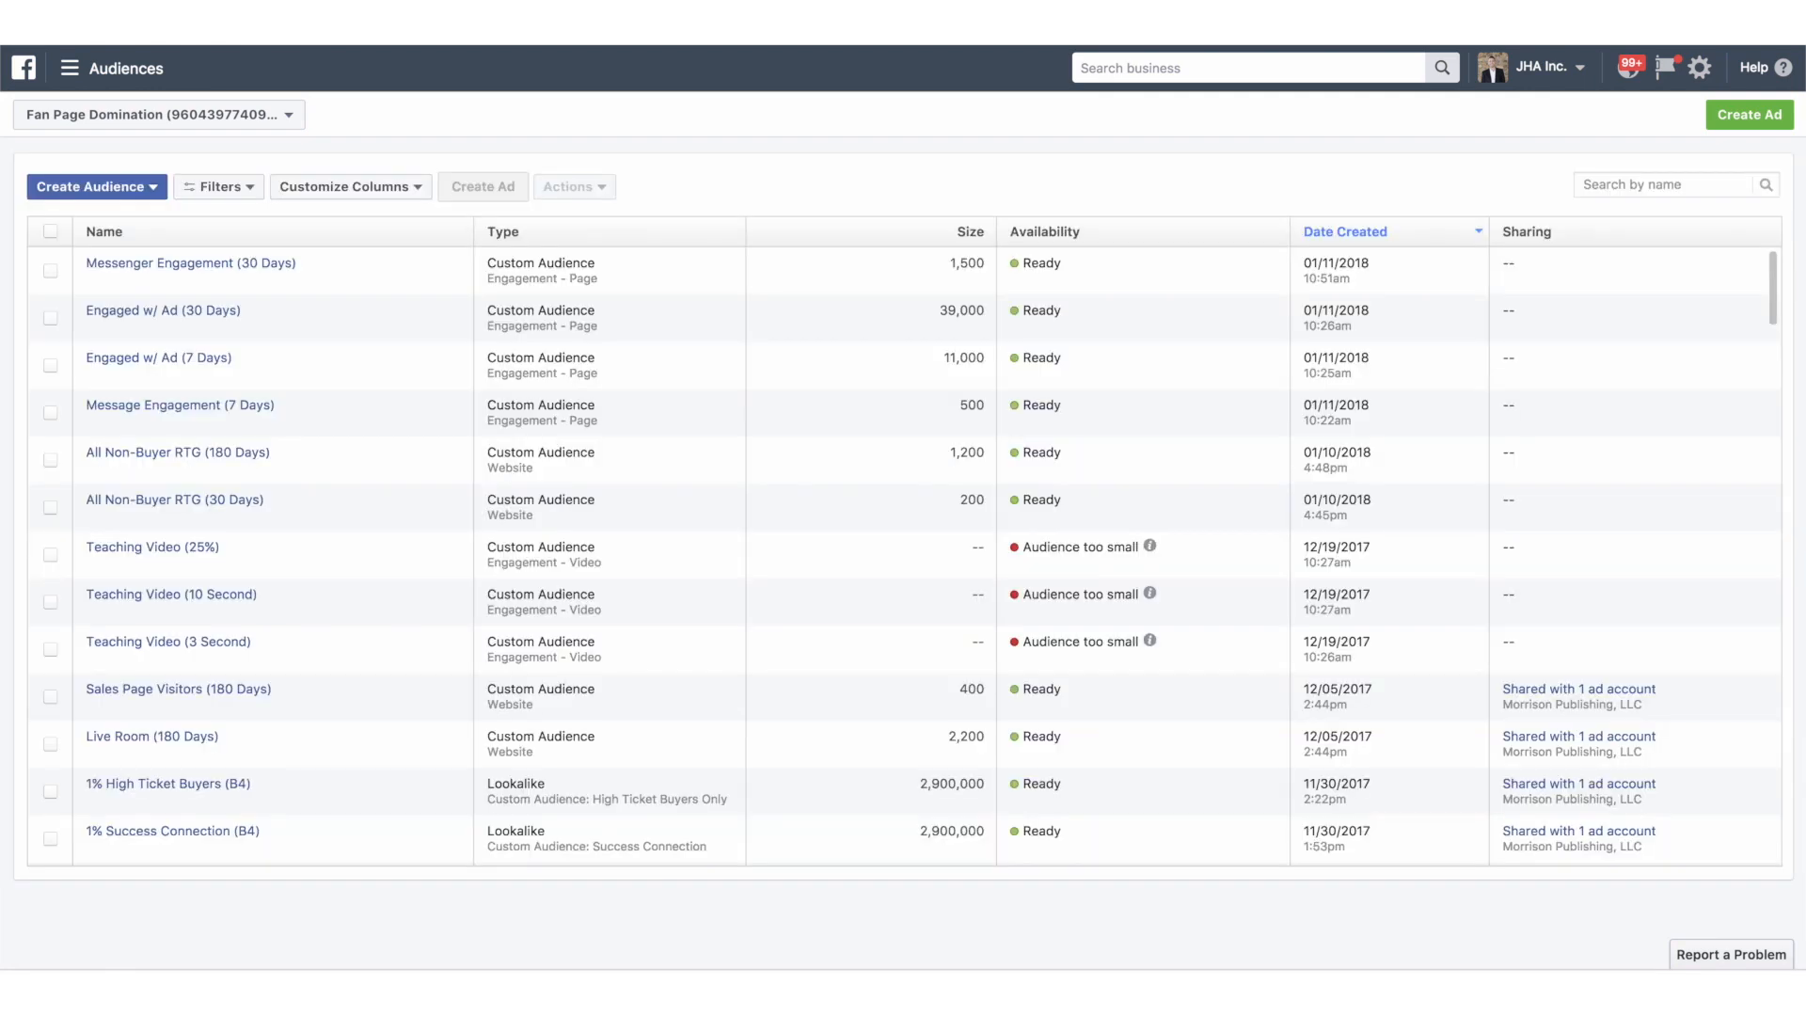
click(90, 186)
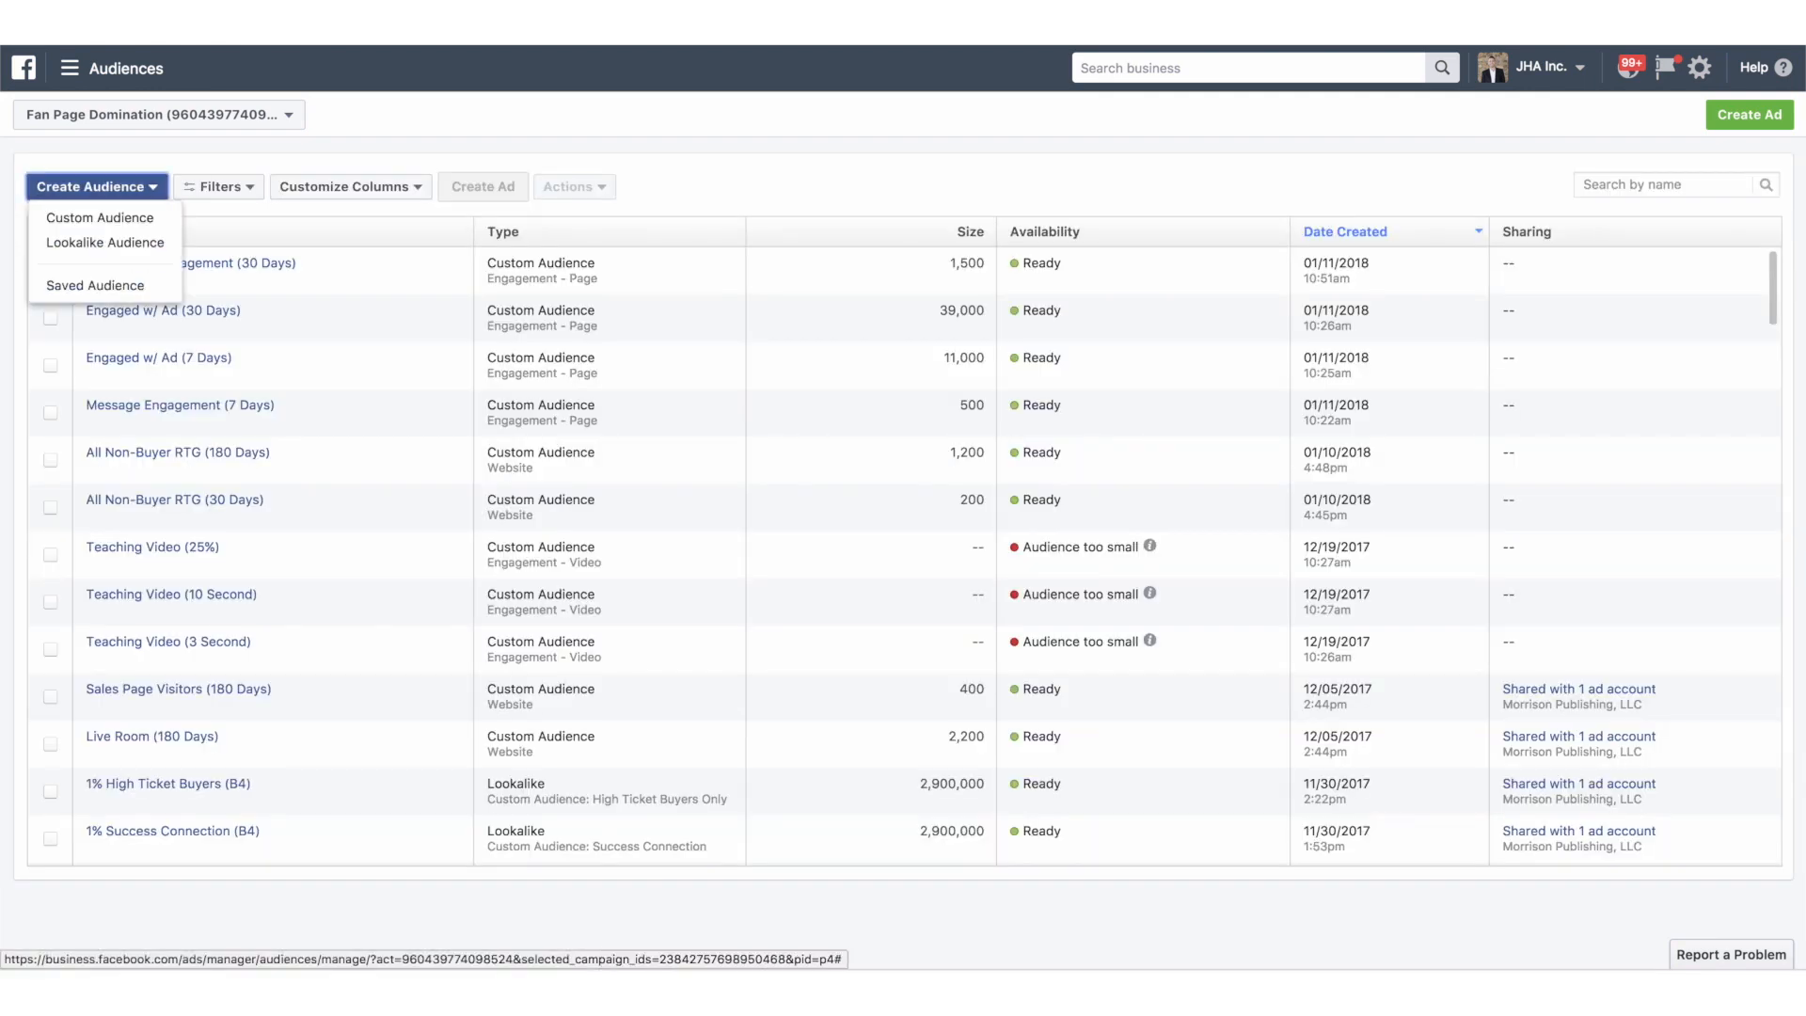
click(100, 217)
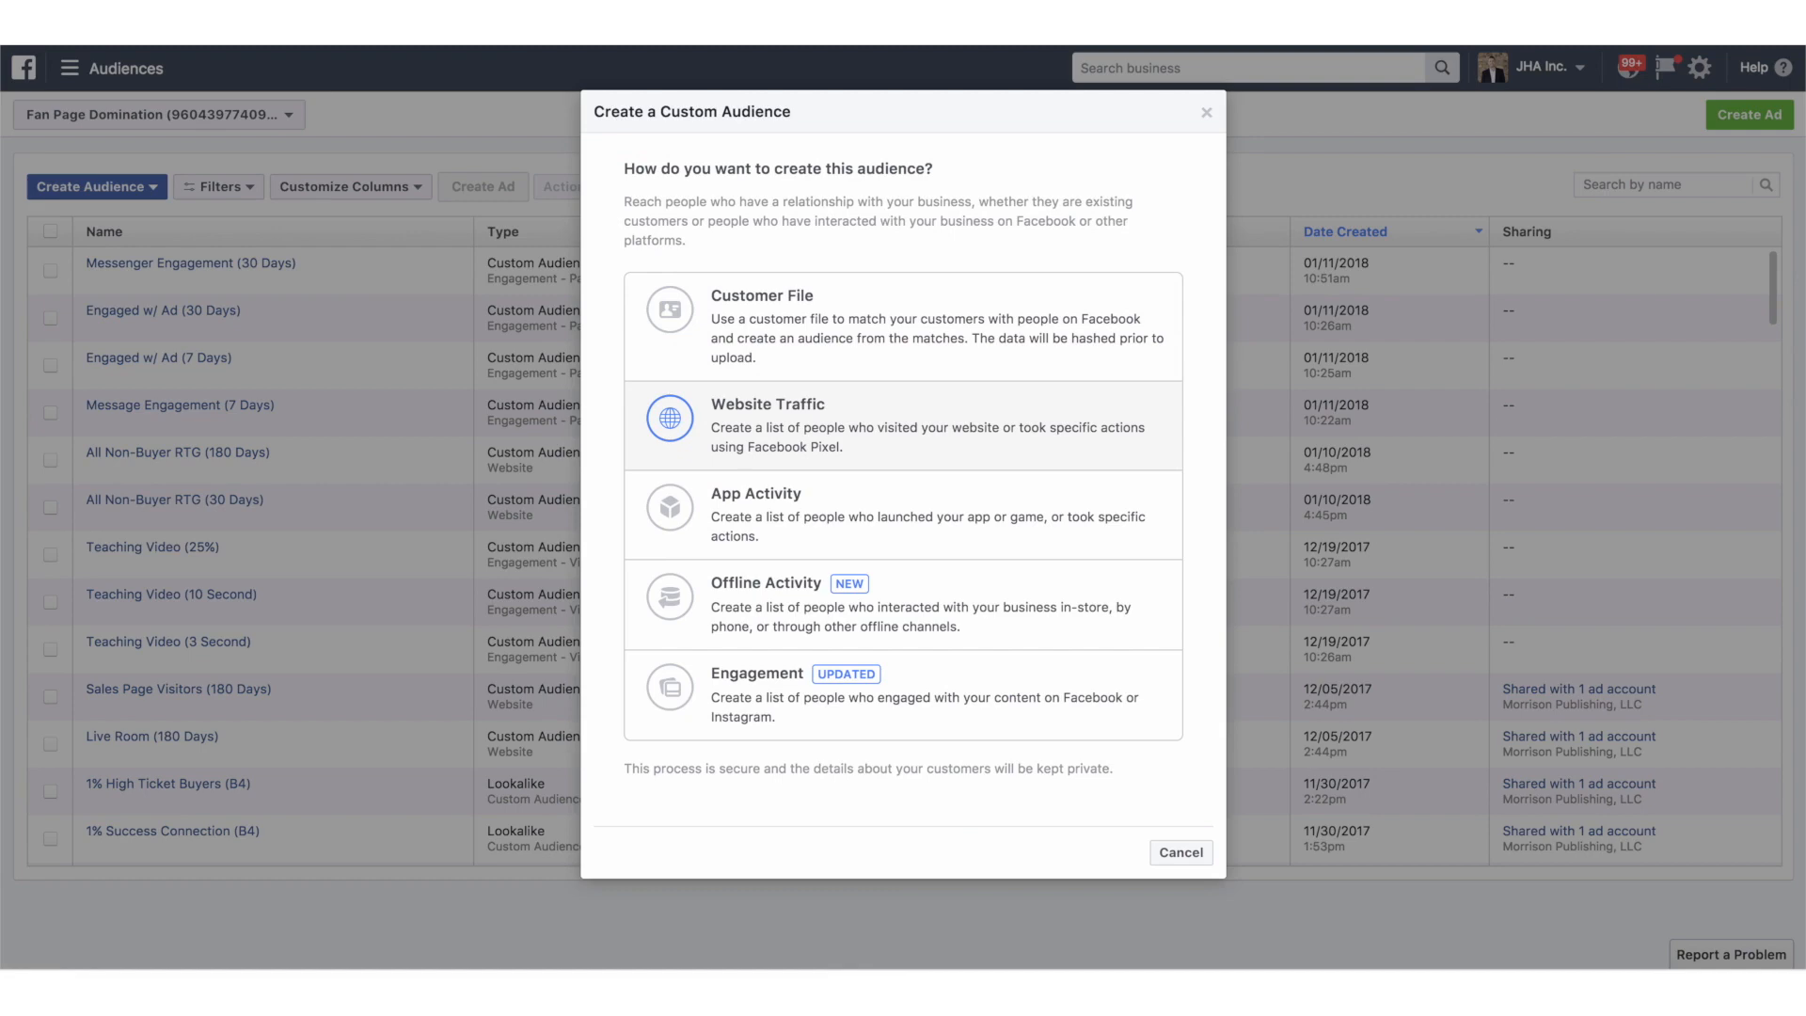
click(768, 425)
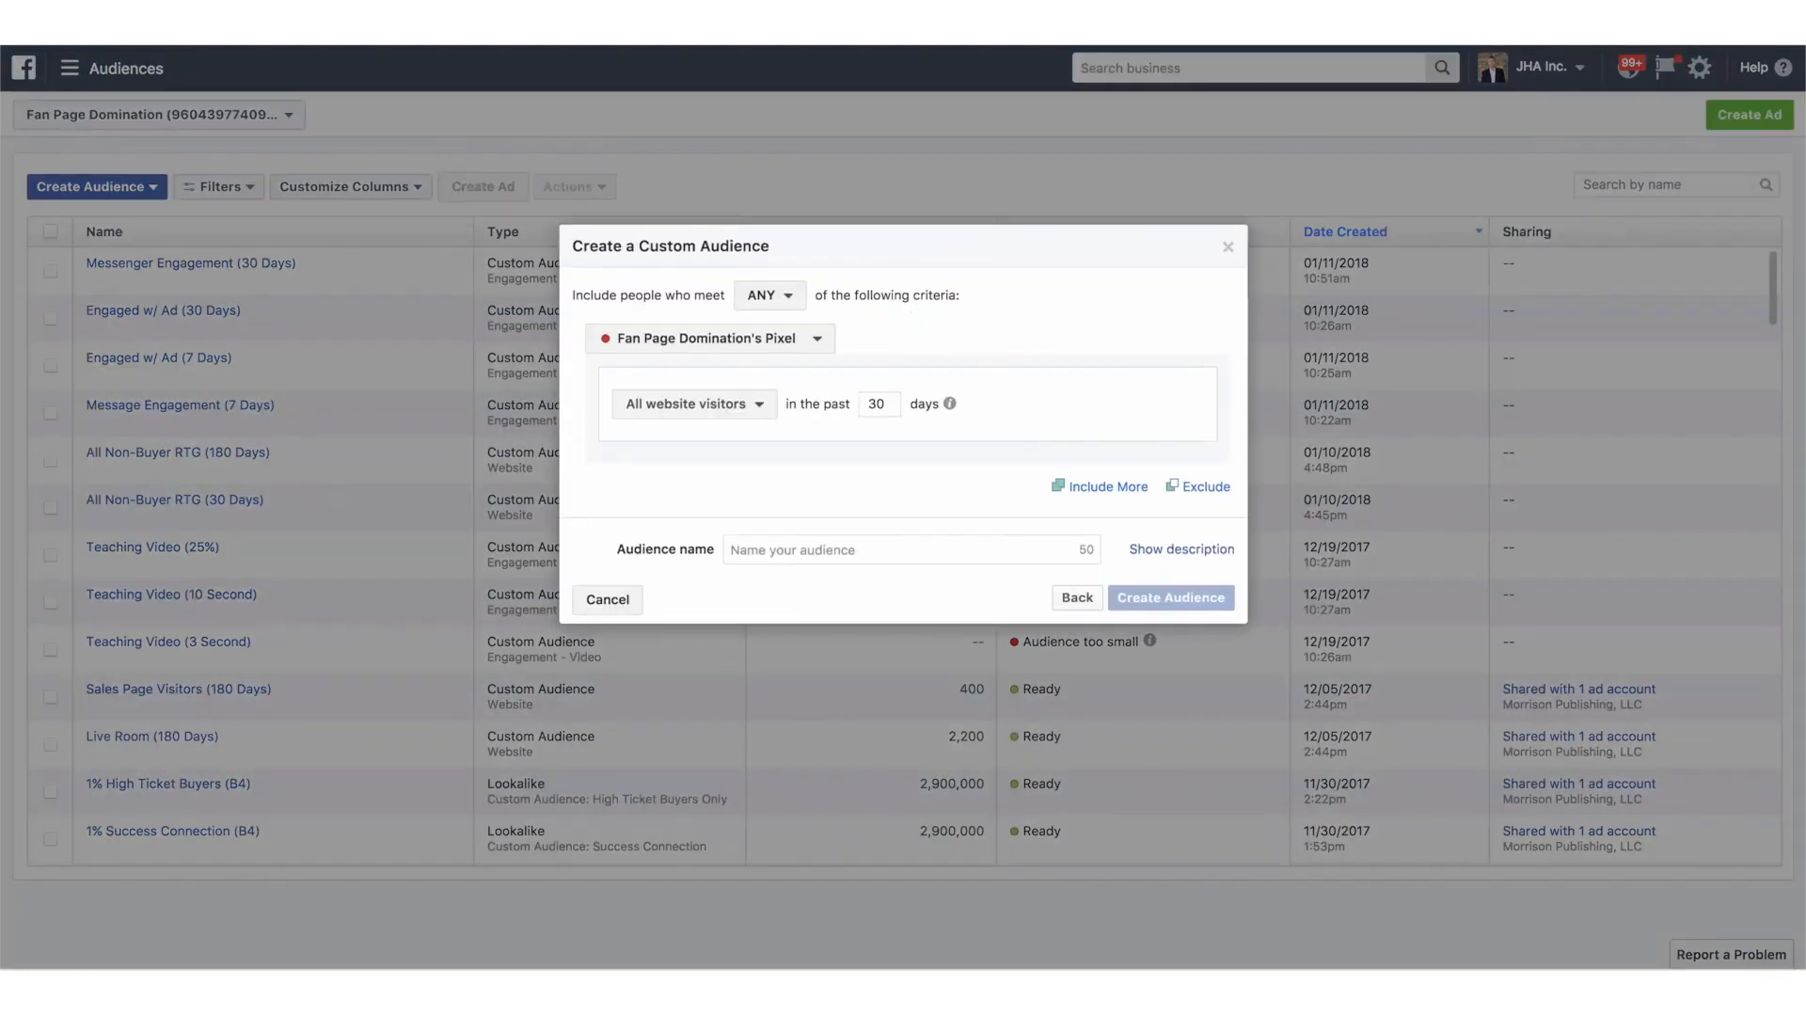
- Use A&A AM1's Pixel and include people who visited specific web pages whose URL contains salespageurl.com
click(711, 338)
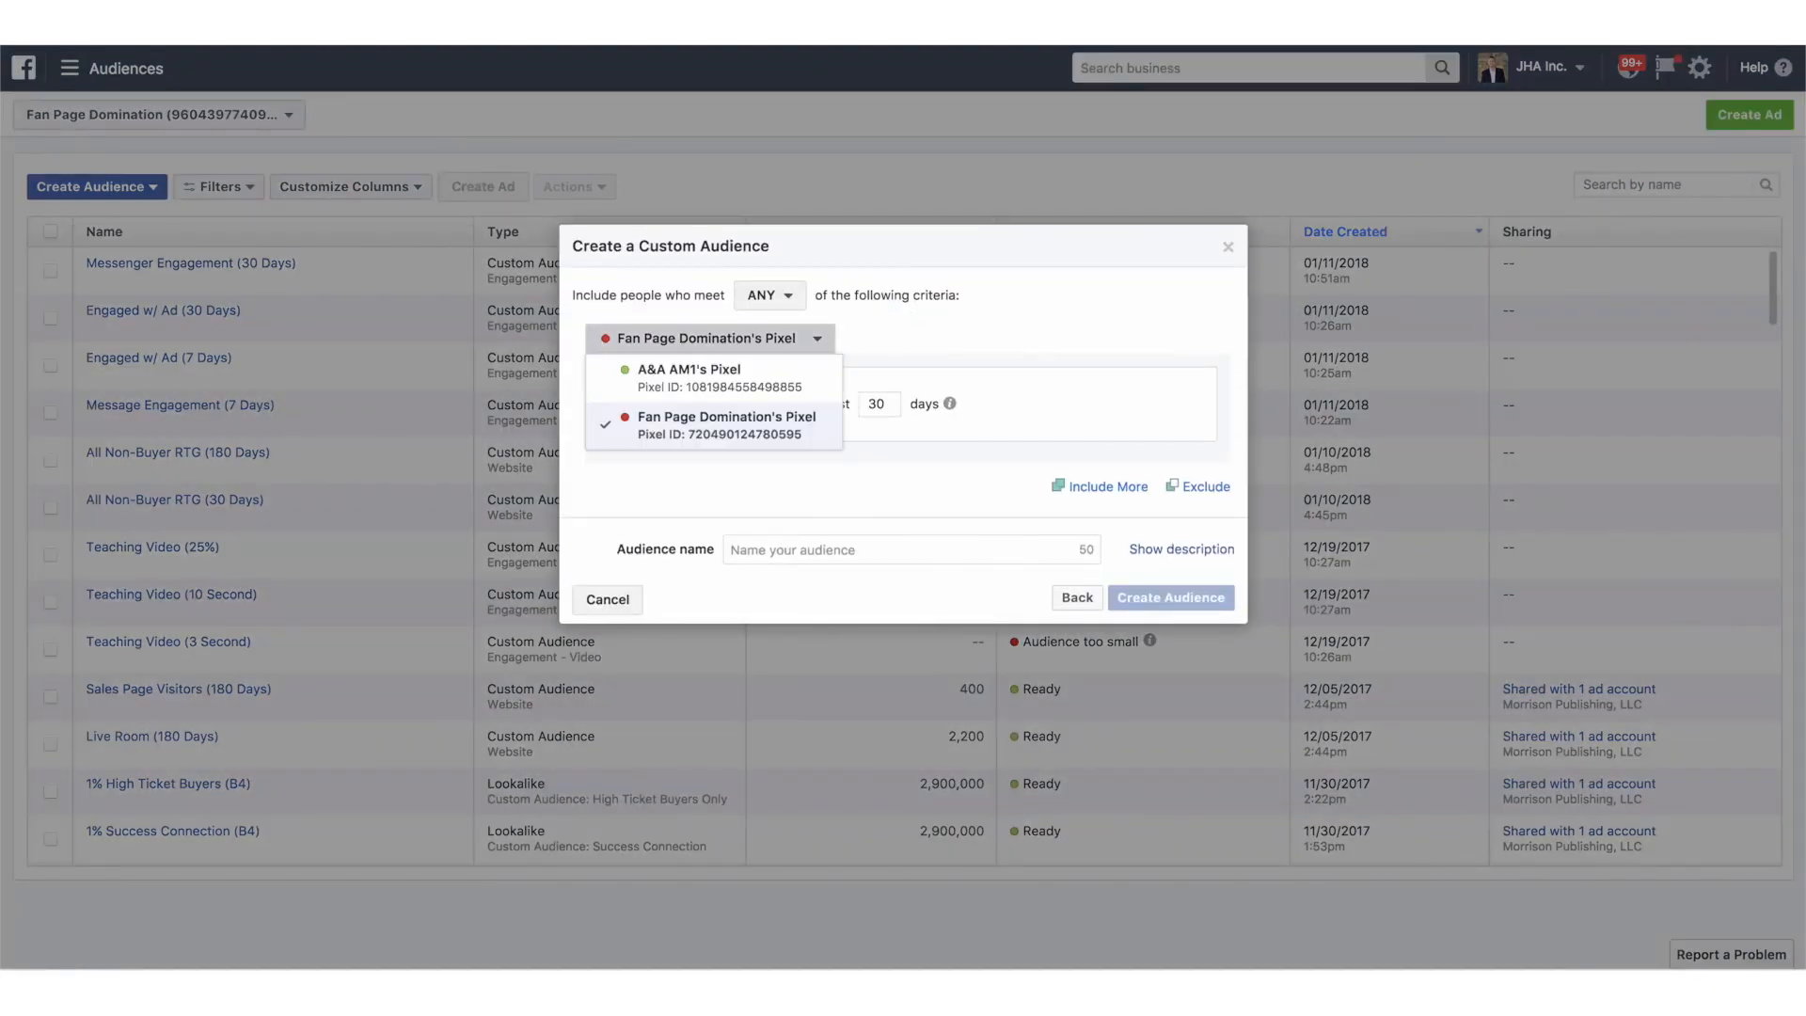
click(713, 379)
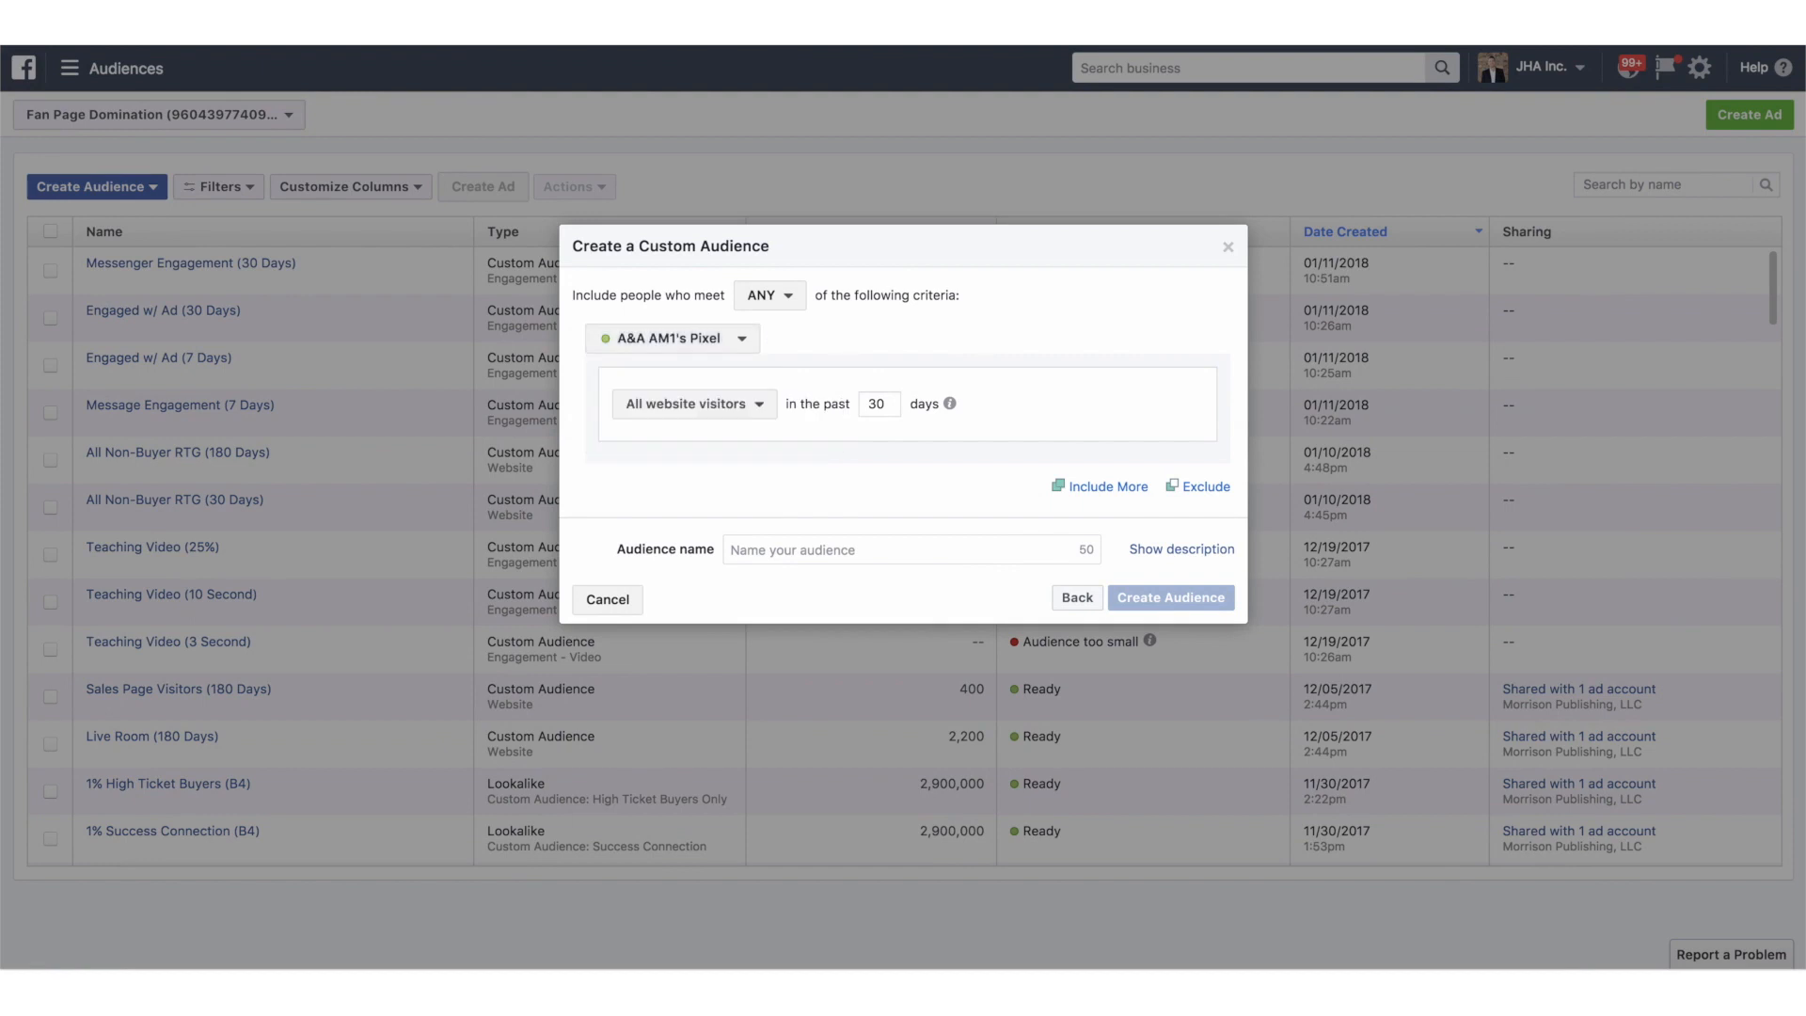
click(695, 403)
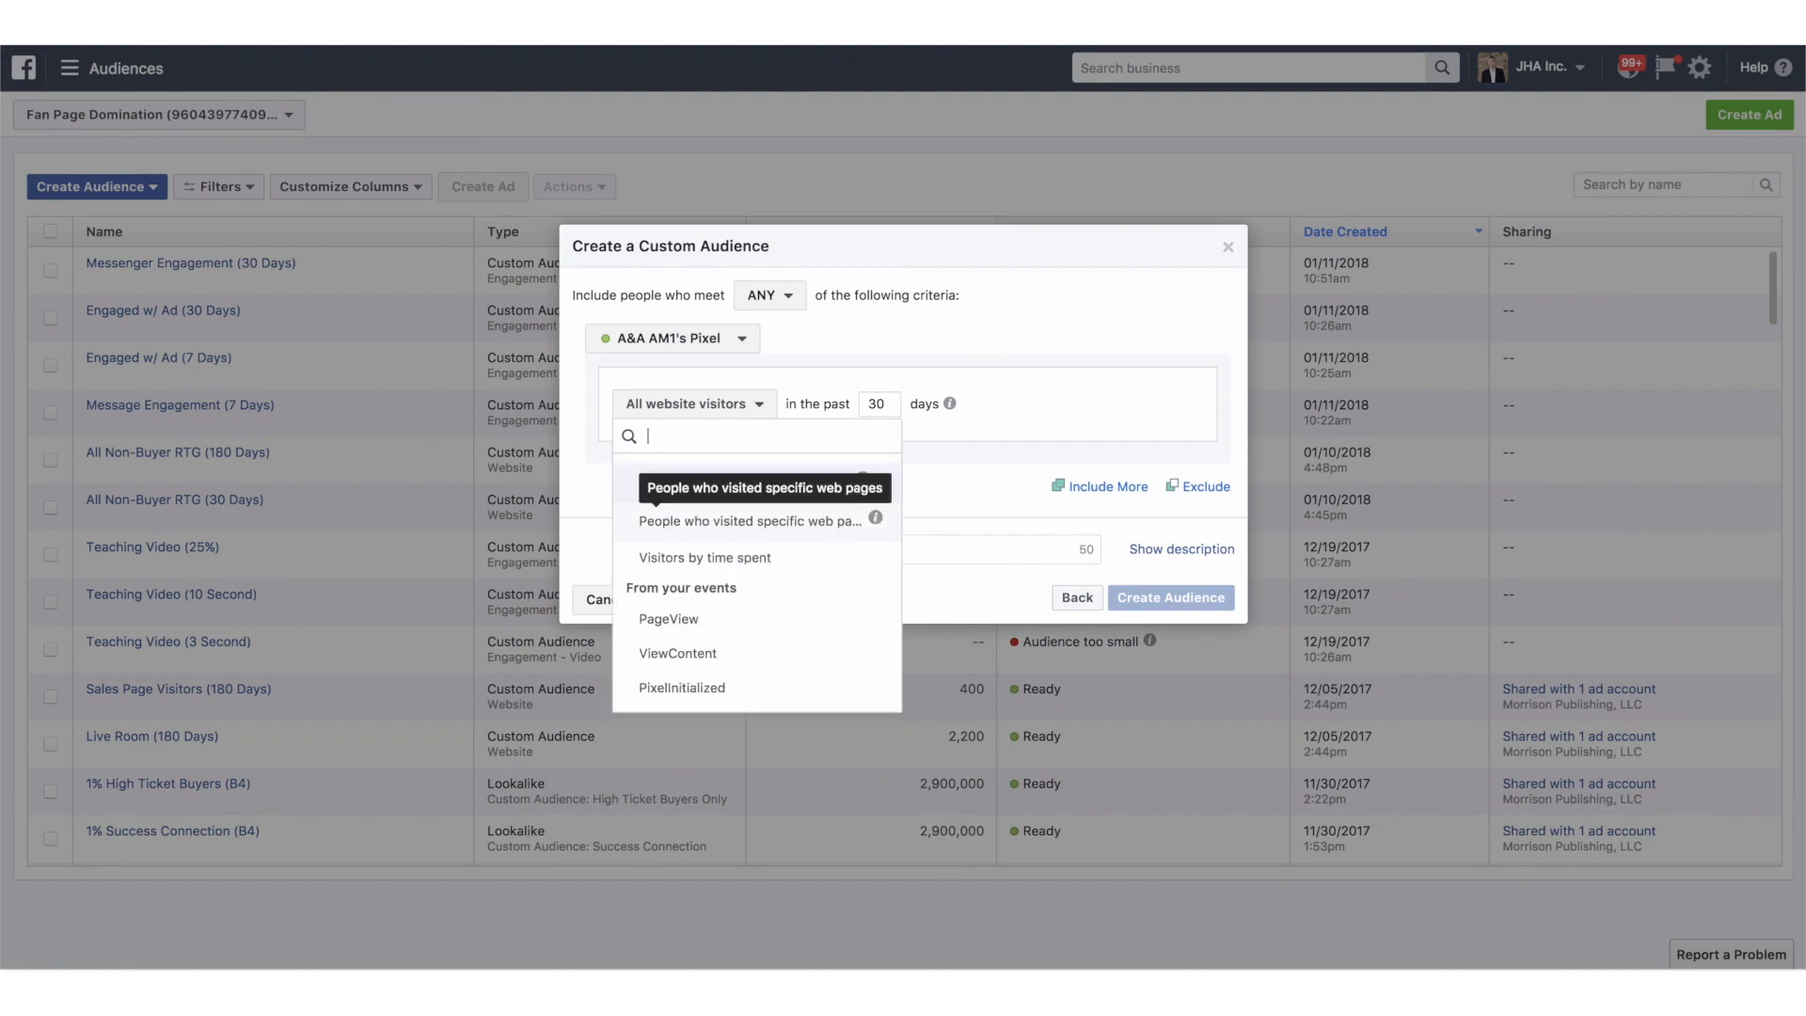
click(749, 520)
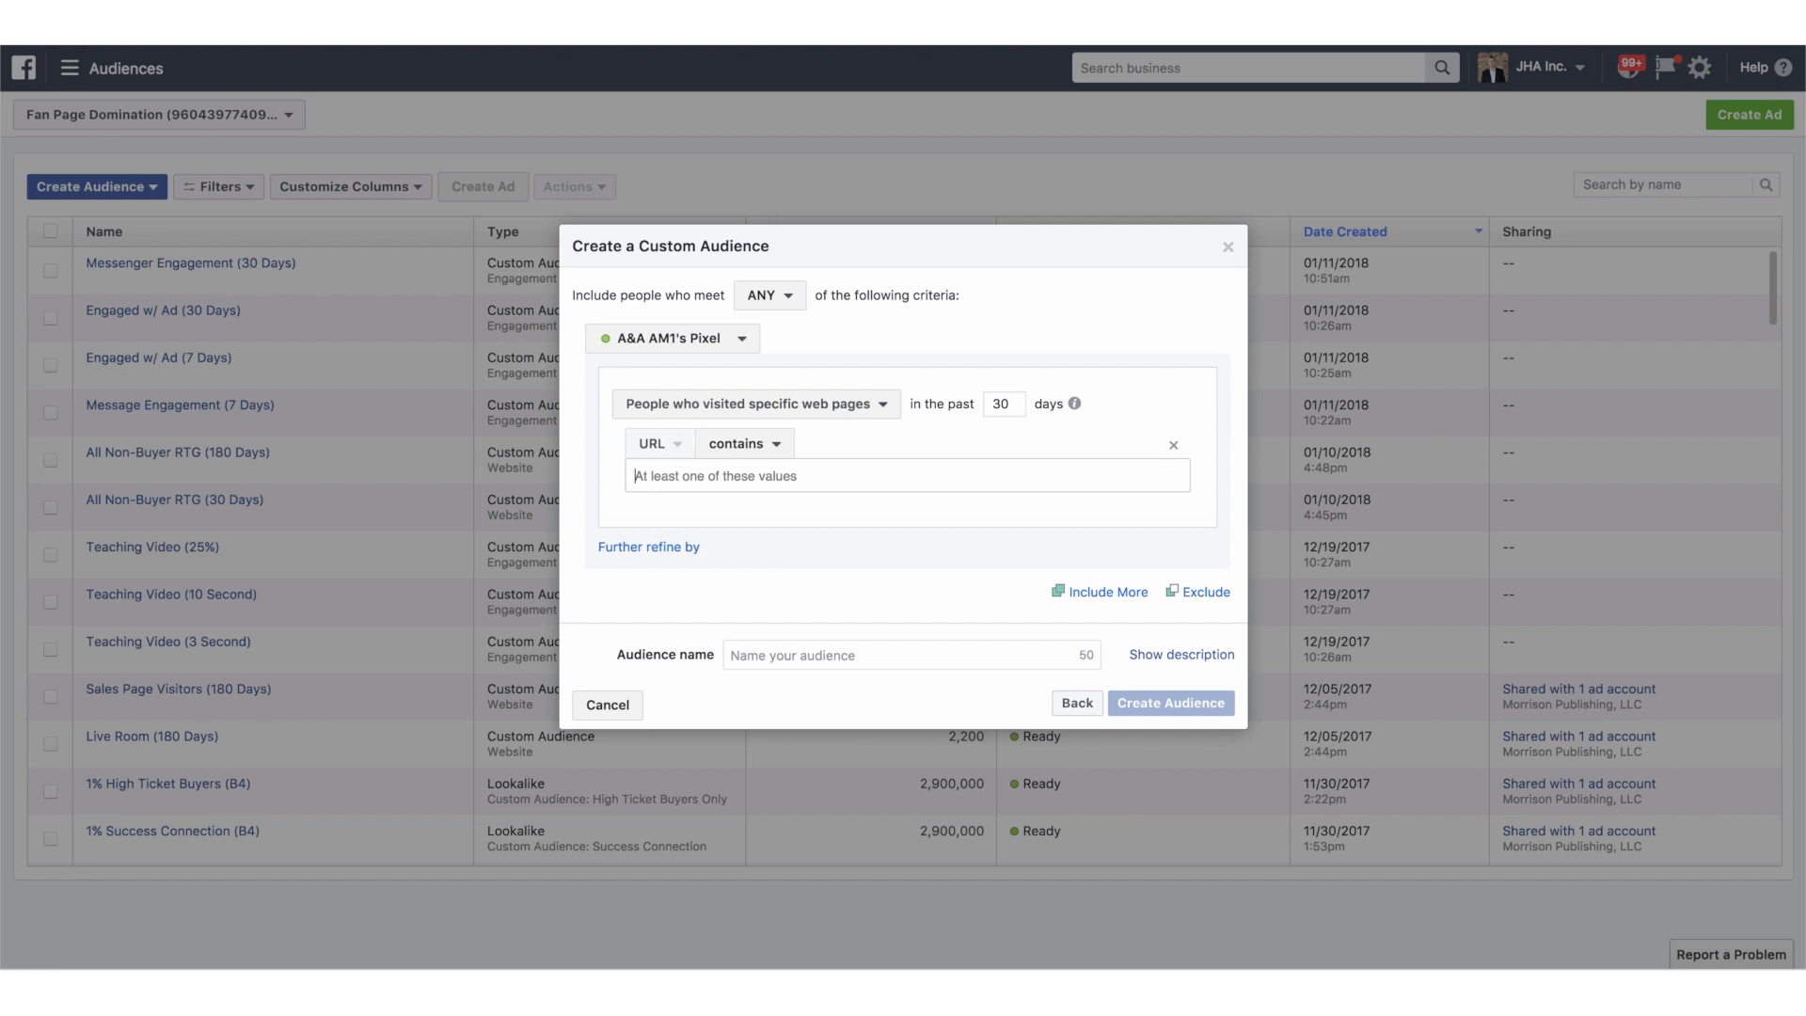
text(salespageurl.com)
key(Return)
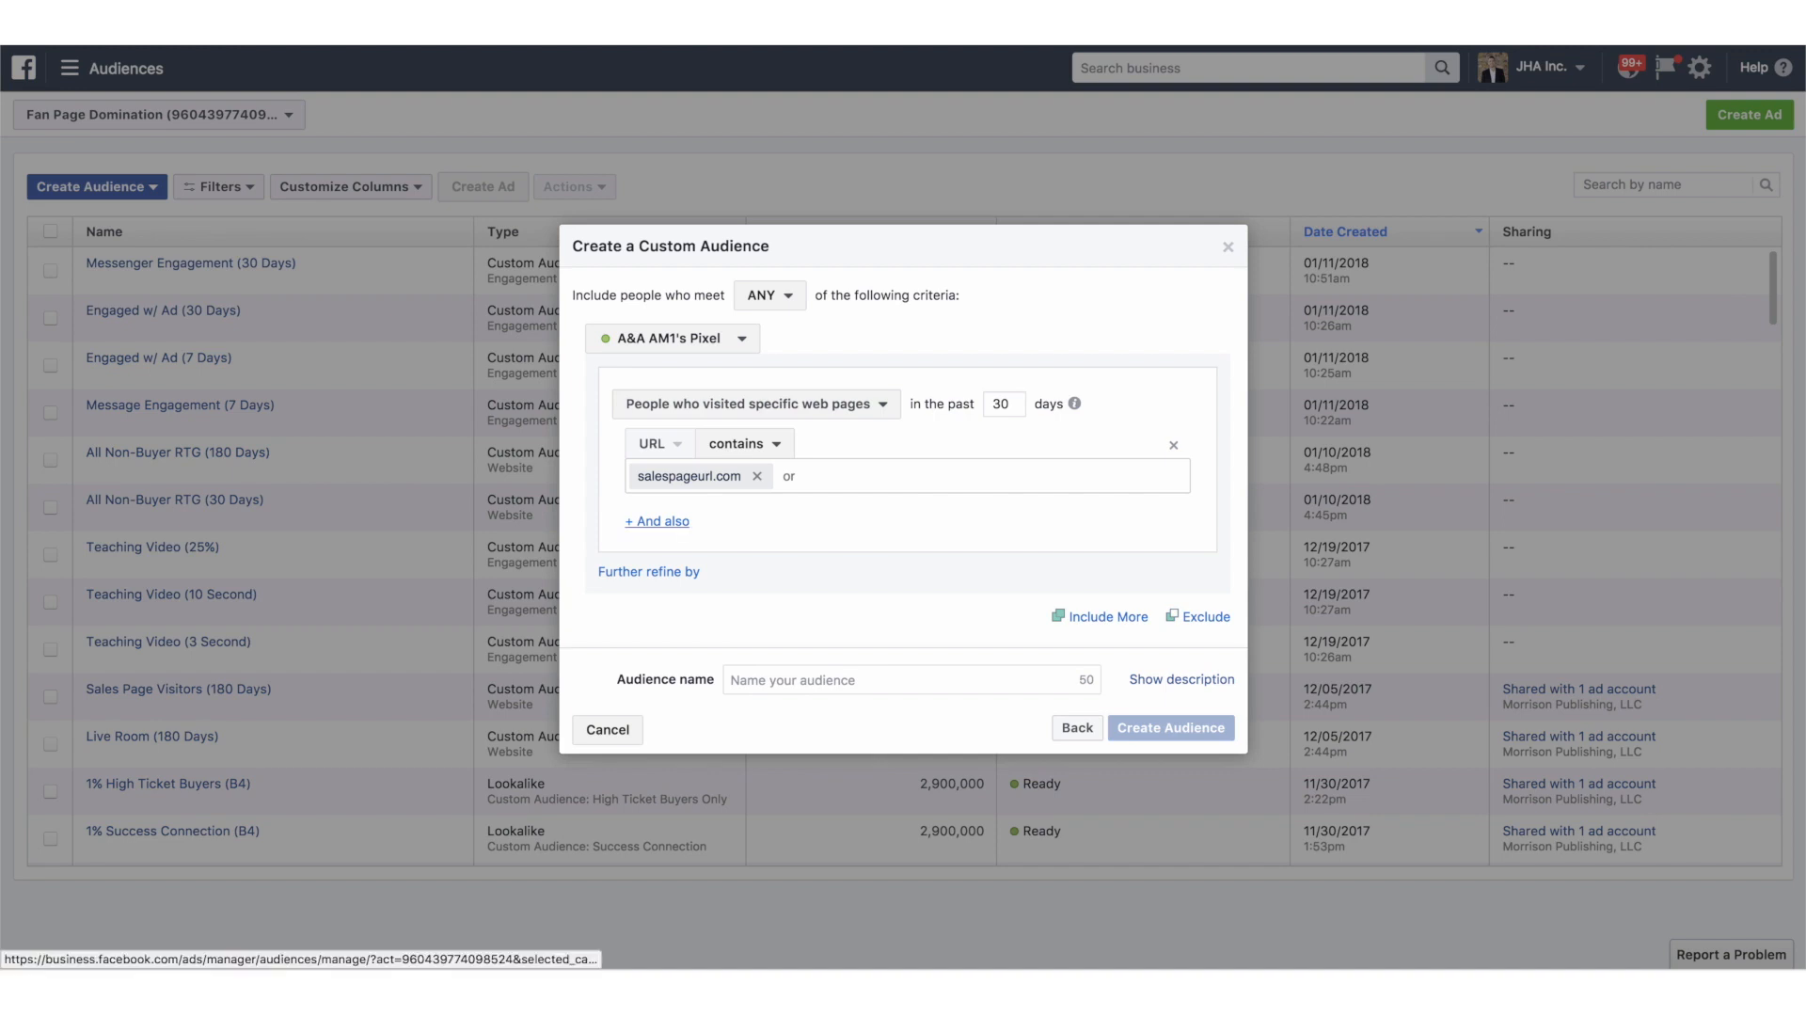
- Add a second URL condition to the audience requiring that the URL doesn't contain thankyoupage.com
click(663, 521)
click(745, 546)
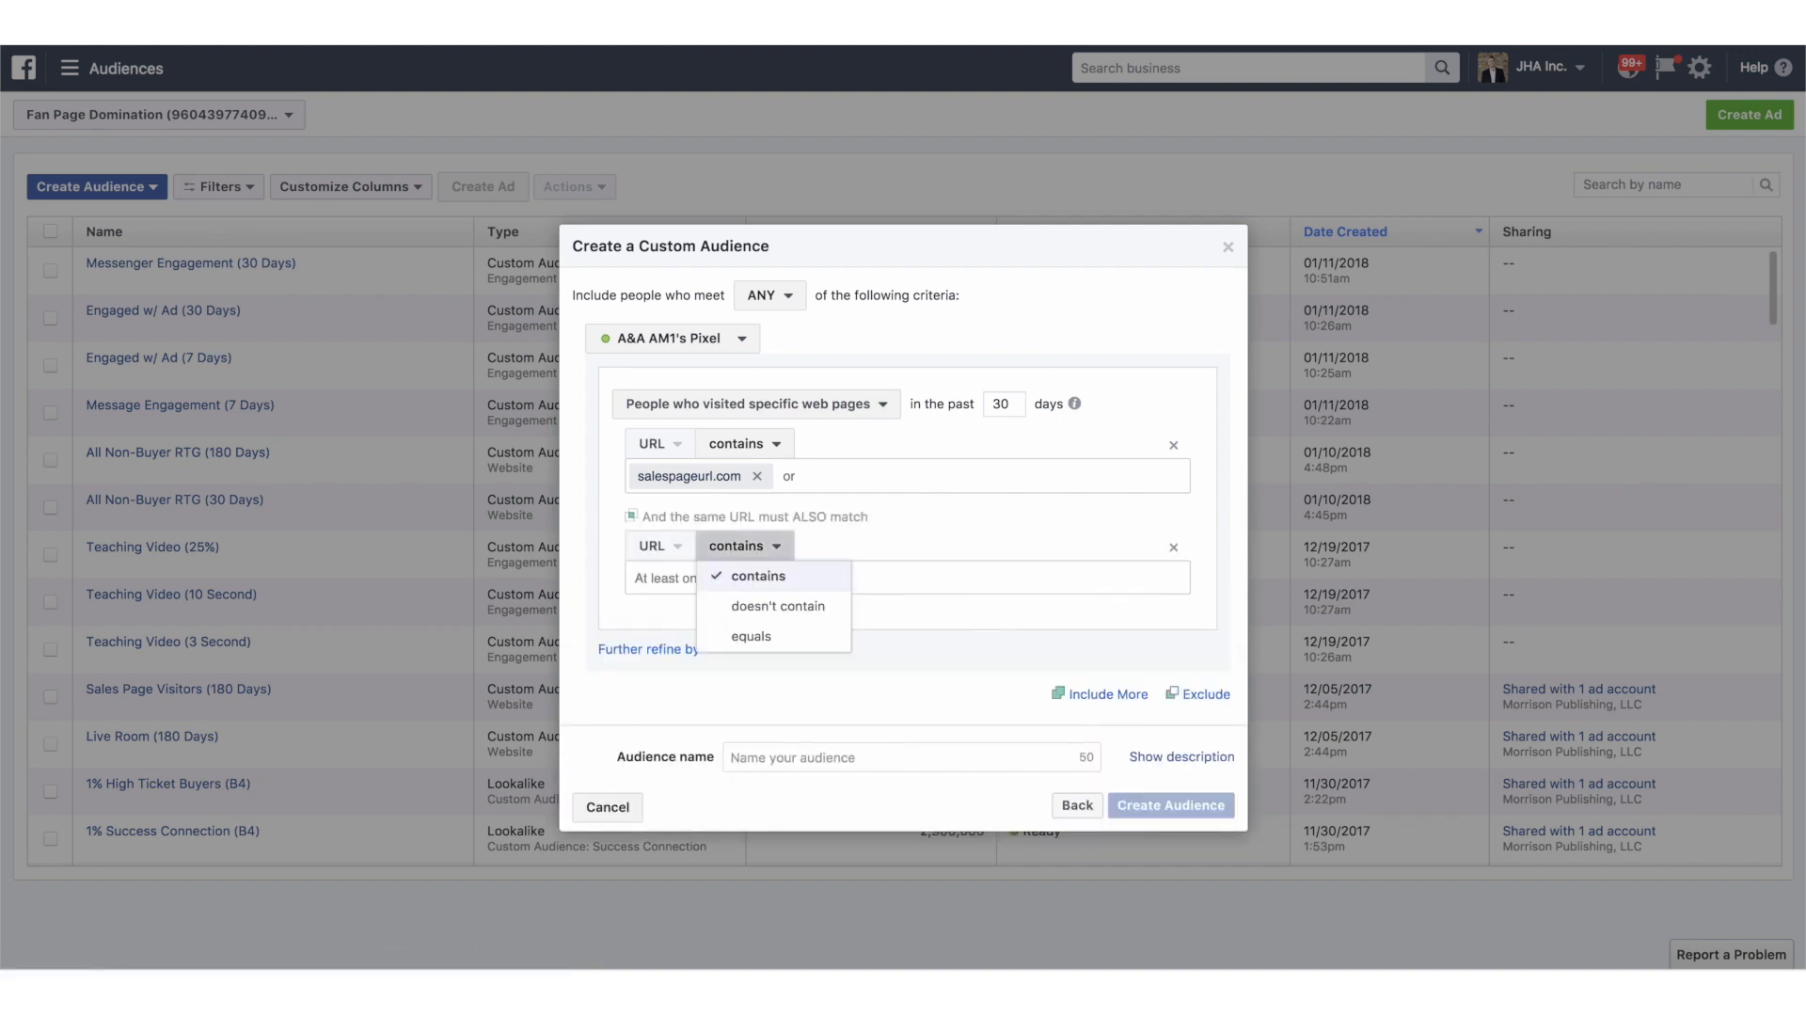
click(777, 607)
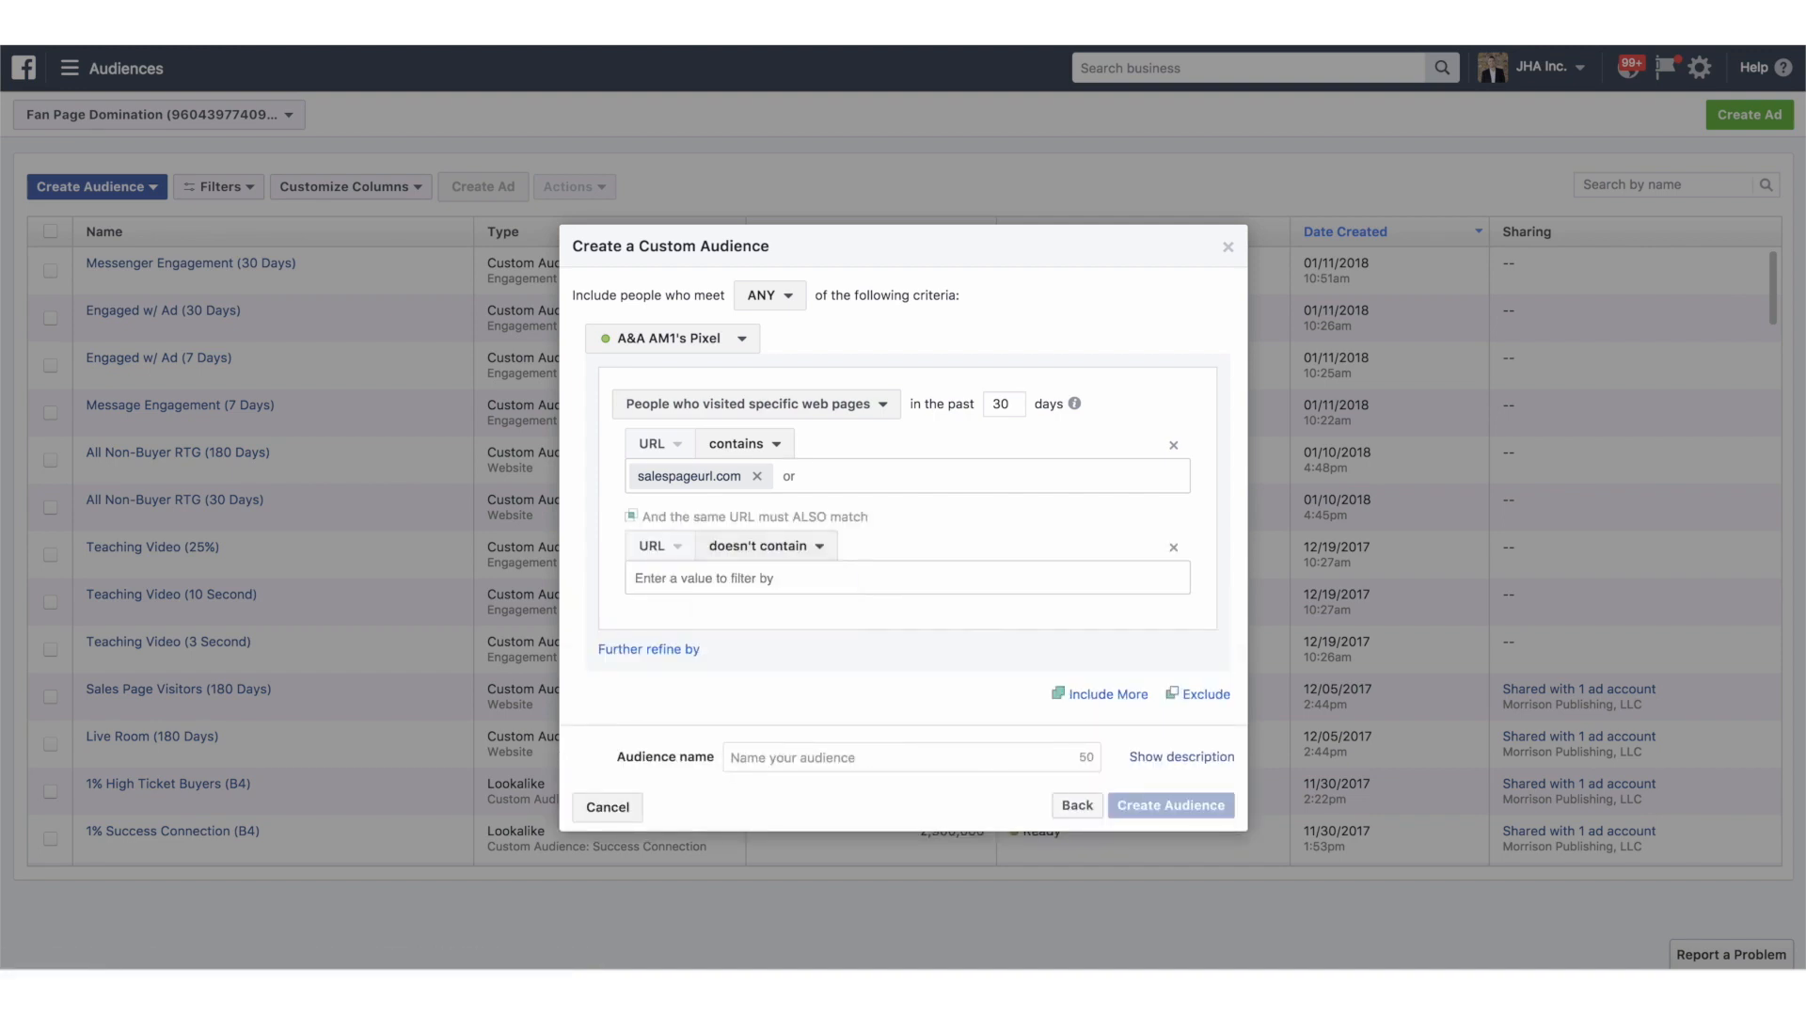
text(thankyoupage.com)
key(Tab)
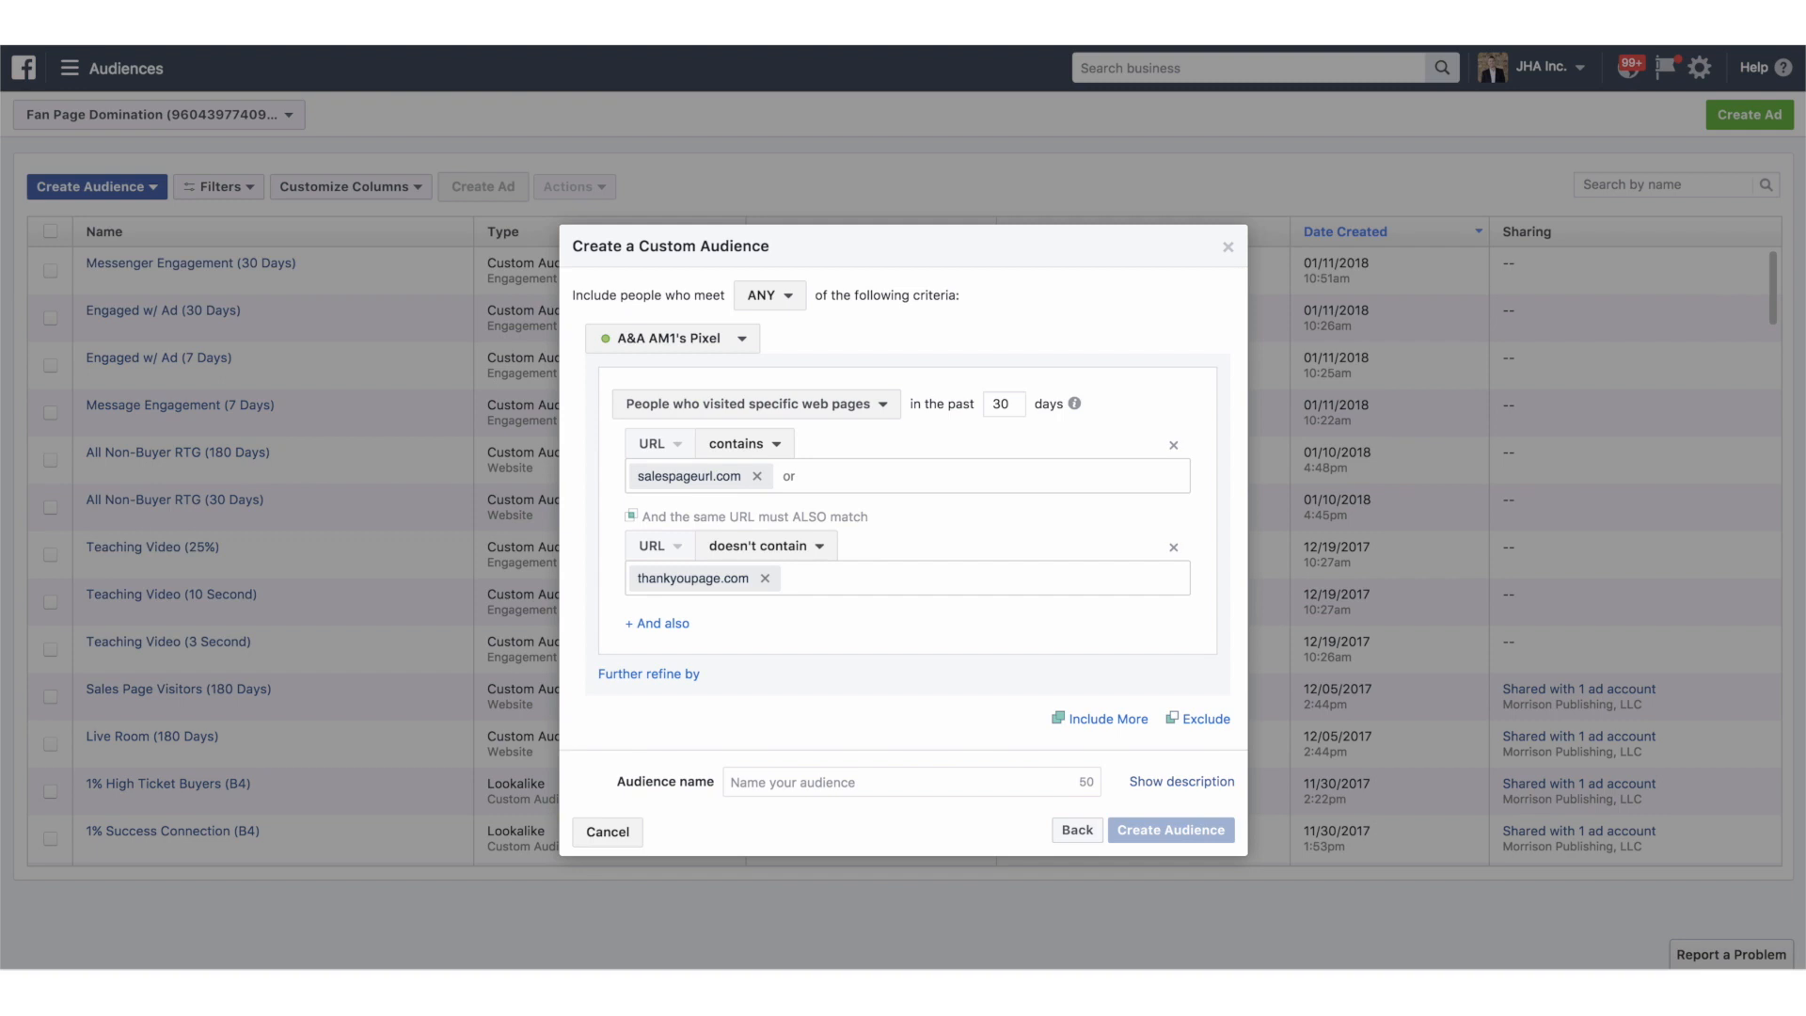
- Enter Non Buyer Retargeting as the audience name, and cancel the custom audience without creating it
click(799, 781)
text(N)
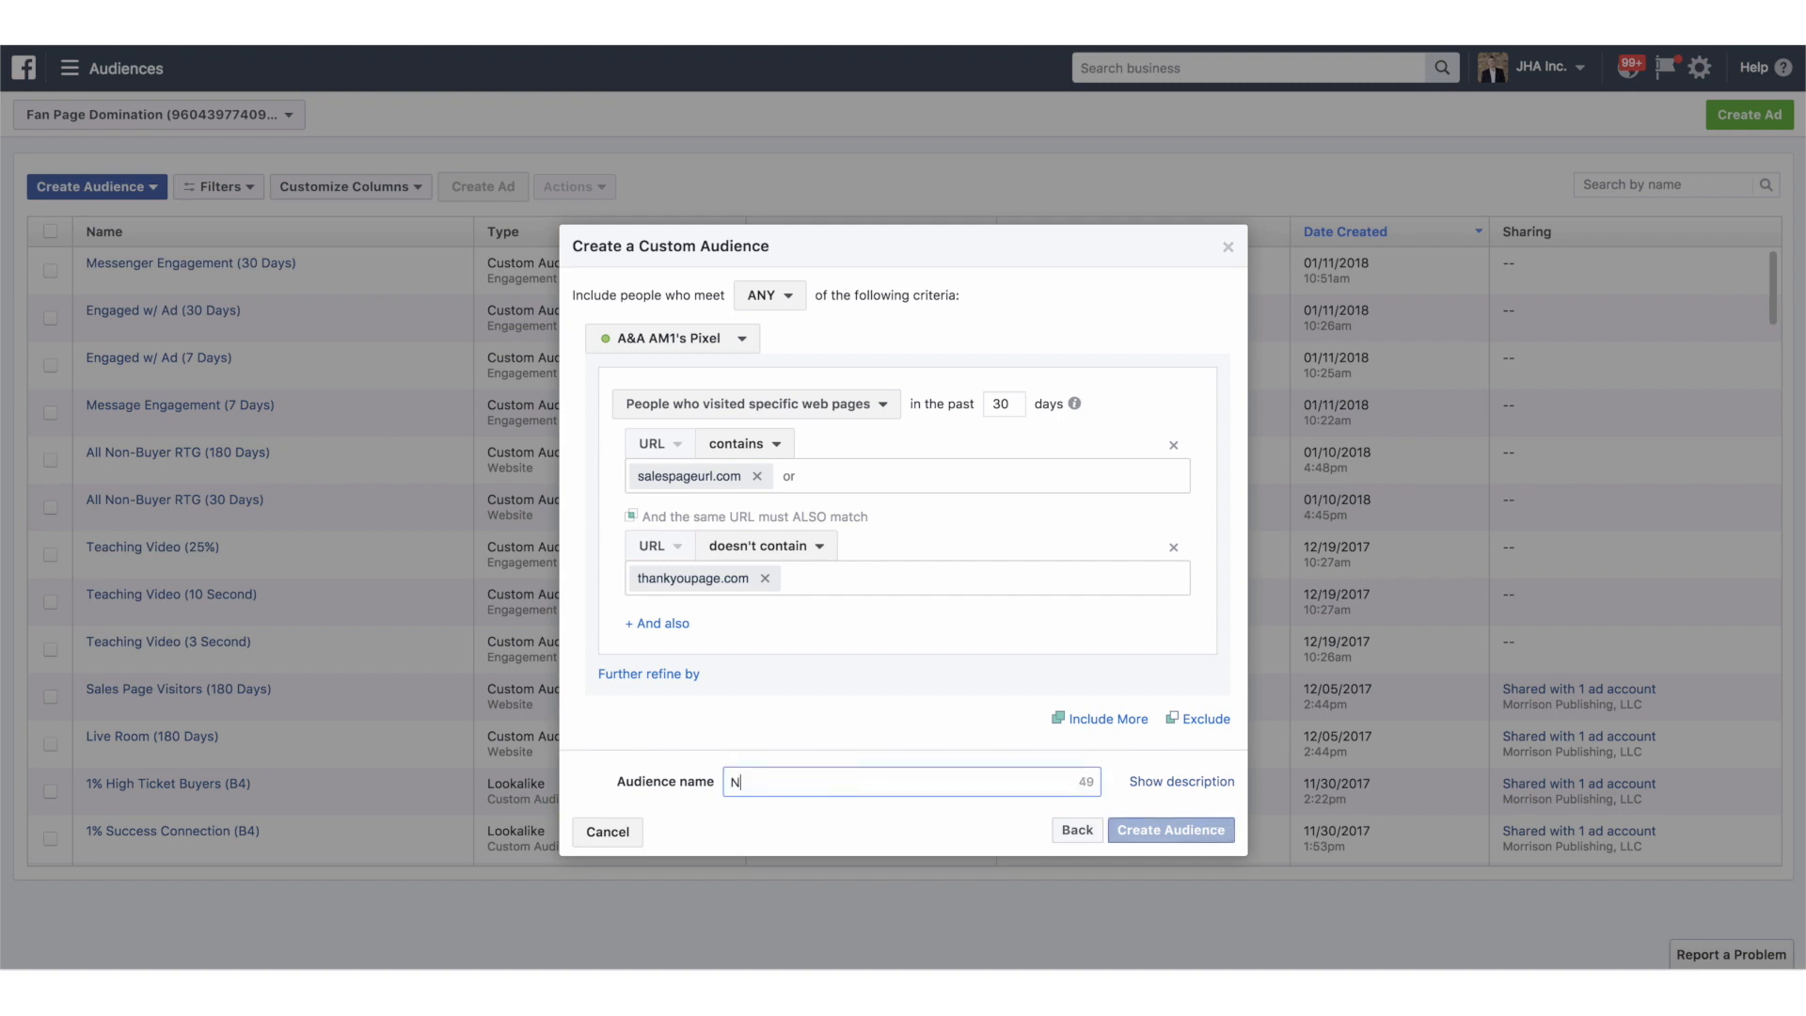
text(on Buyer R)
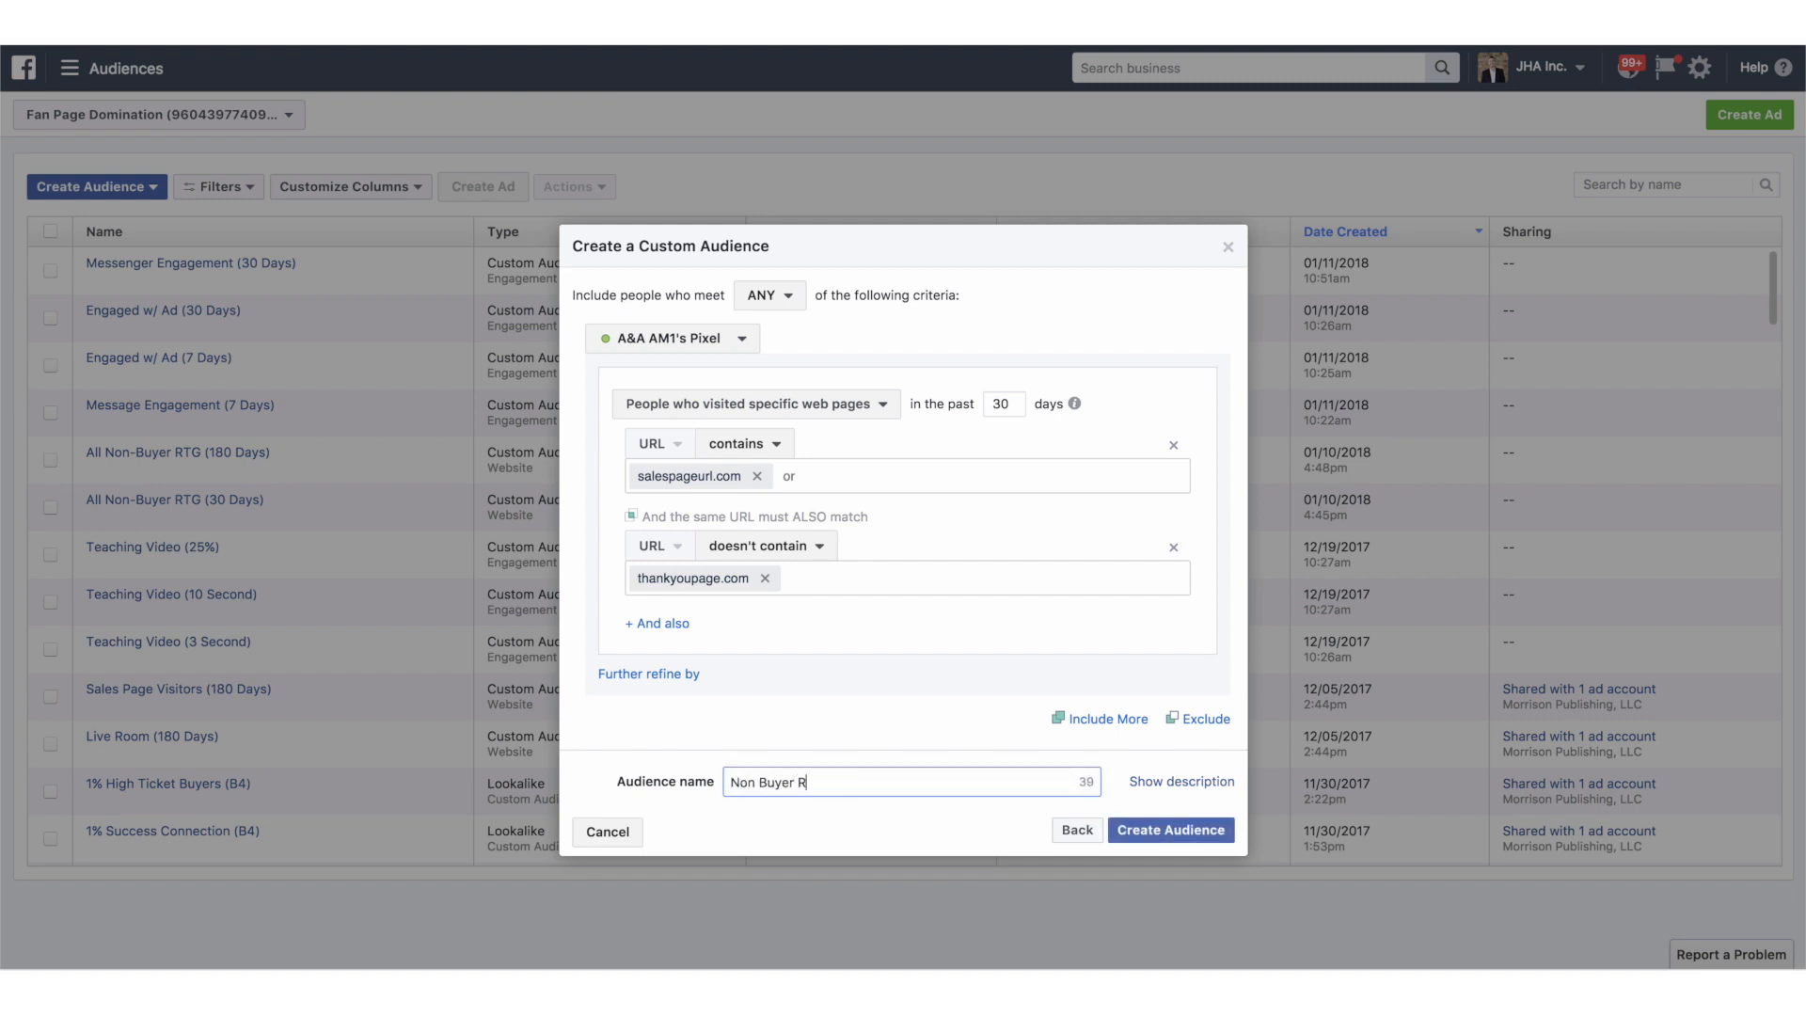
text(etargeting)
click(608, 832)
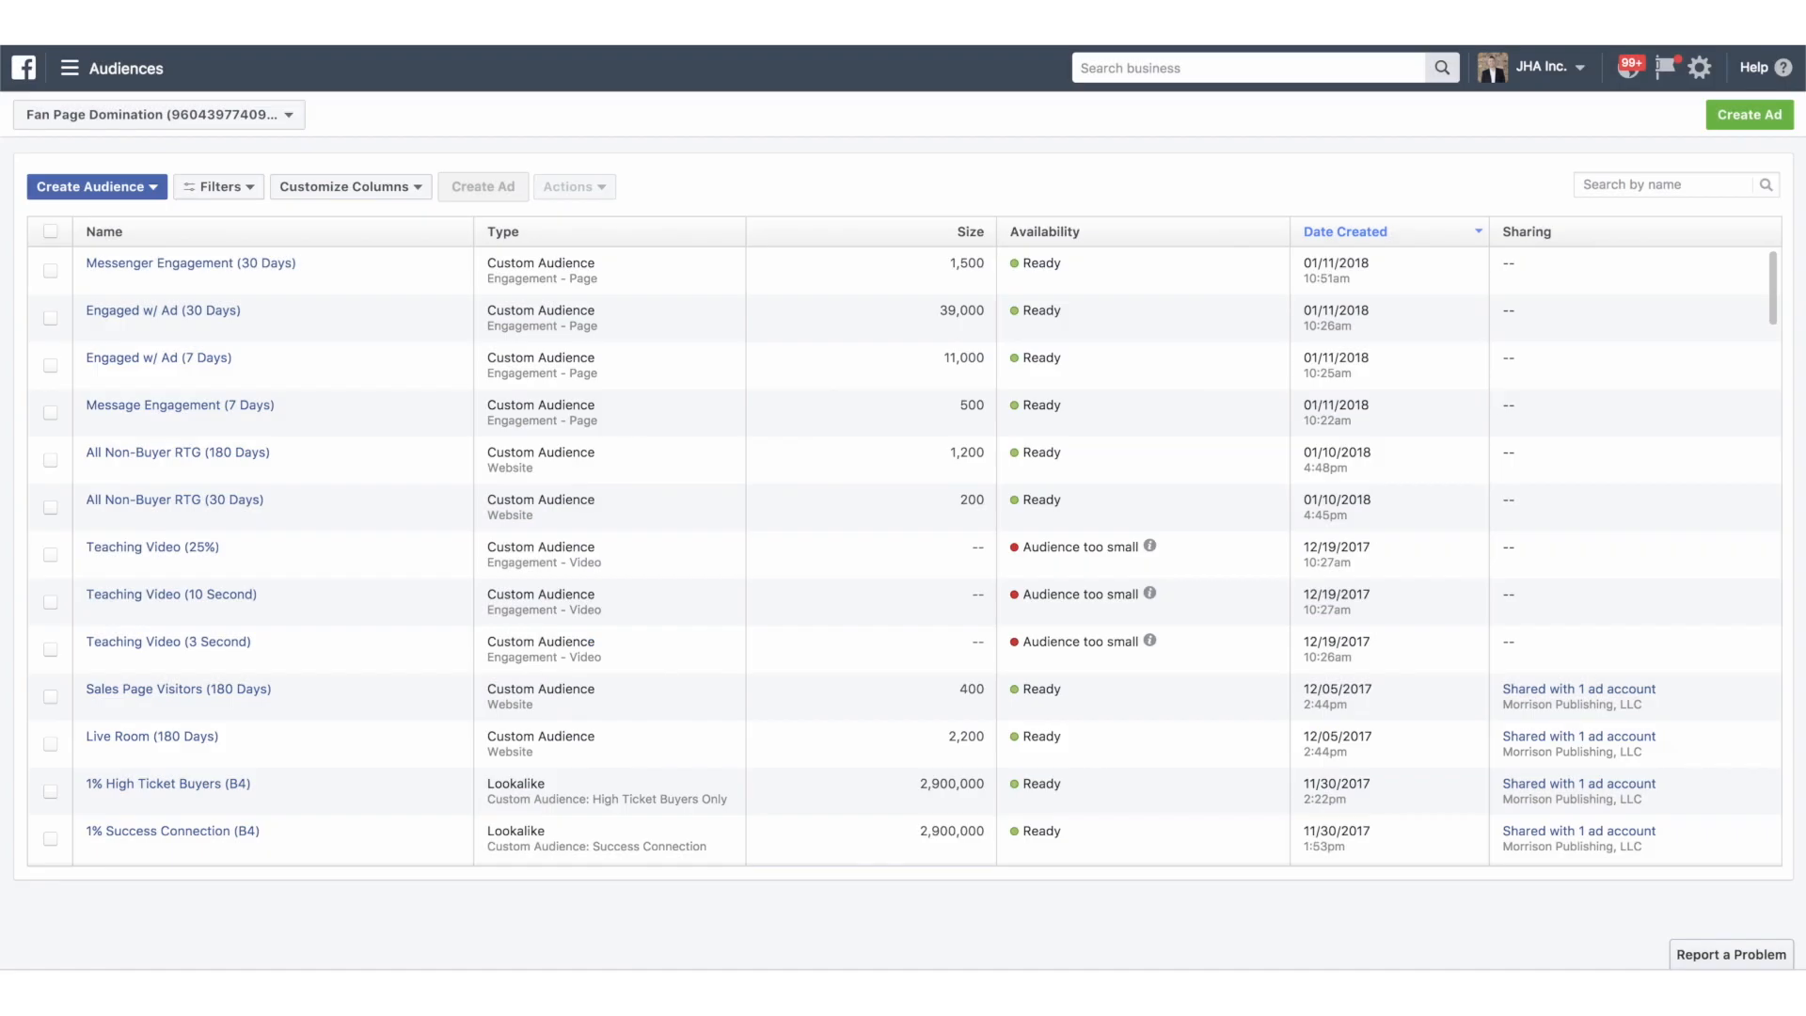
- Look through the audience list for the existing non-buyer retargeting audiences
scroll(904, 556, down, 1)
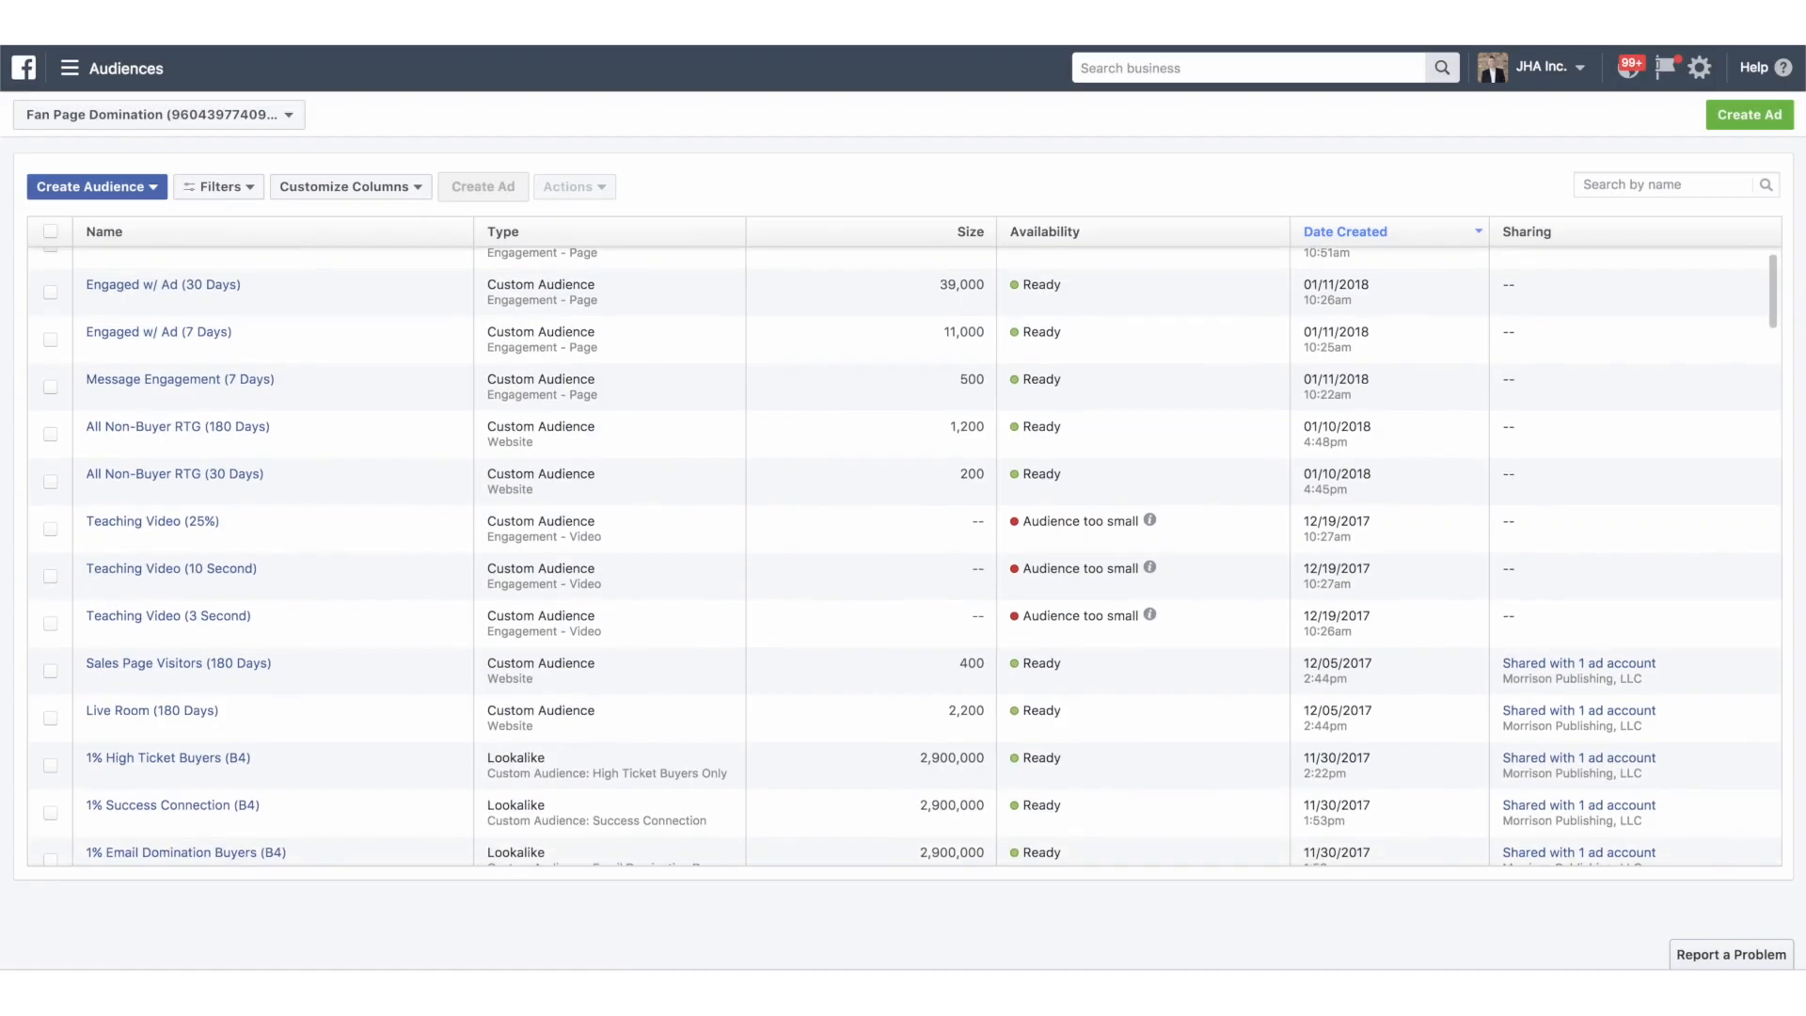
scroll(904, 556, up, 1)
mouse_move(174, 488)
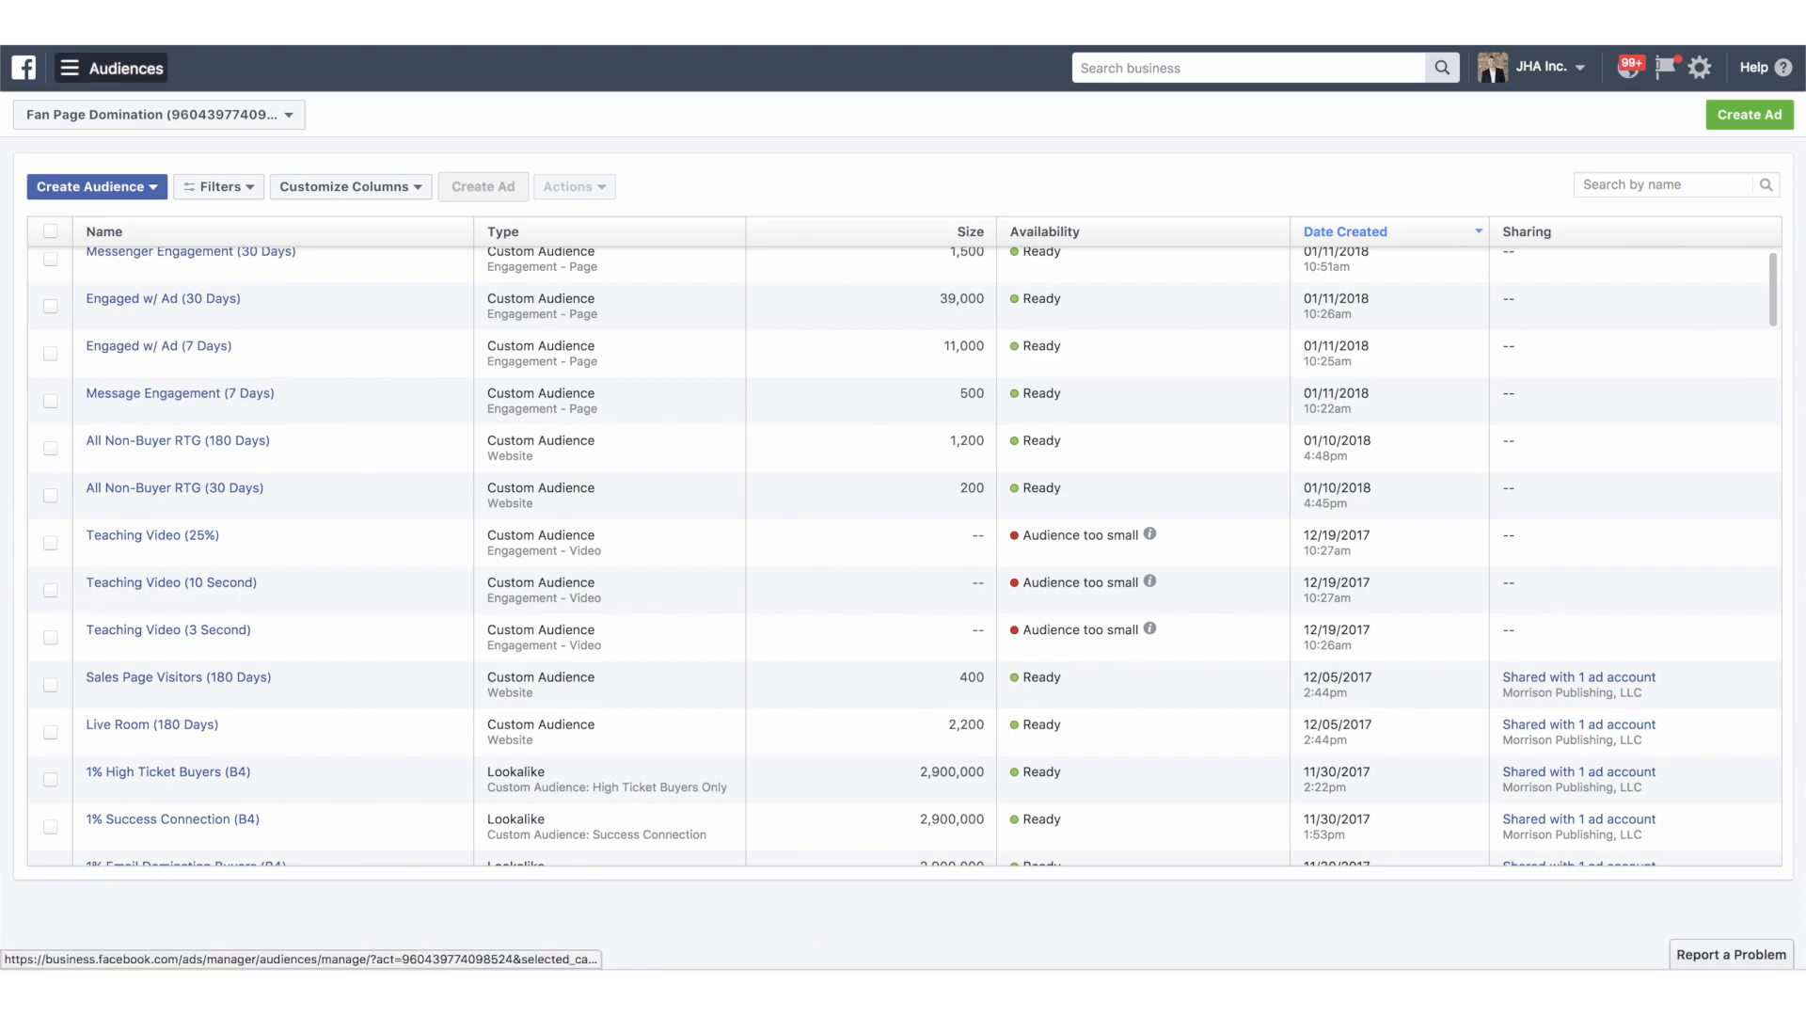
- Go back to Ads Manager and open the FDP - Retargeting (P) campaign's second ad set, Non-Buyer (30 Days) - Traditional, for editing
click(113, 68)
click(58, 291)
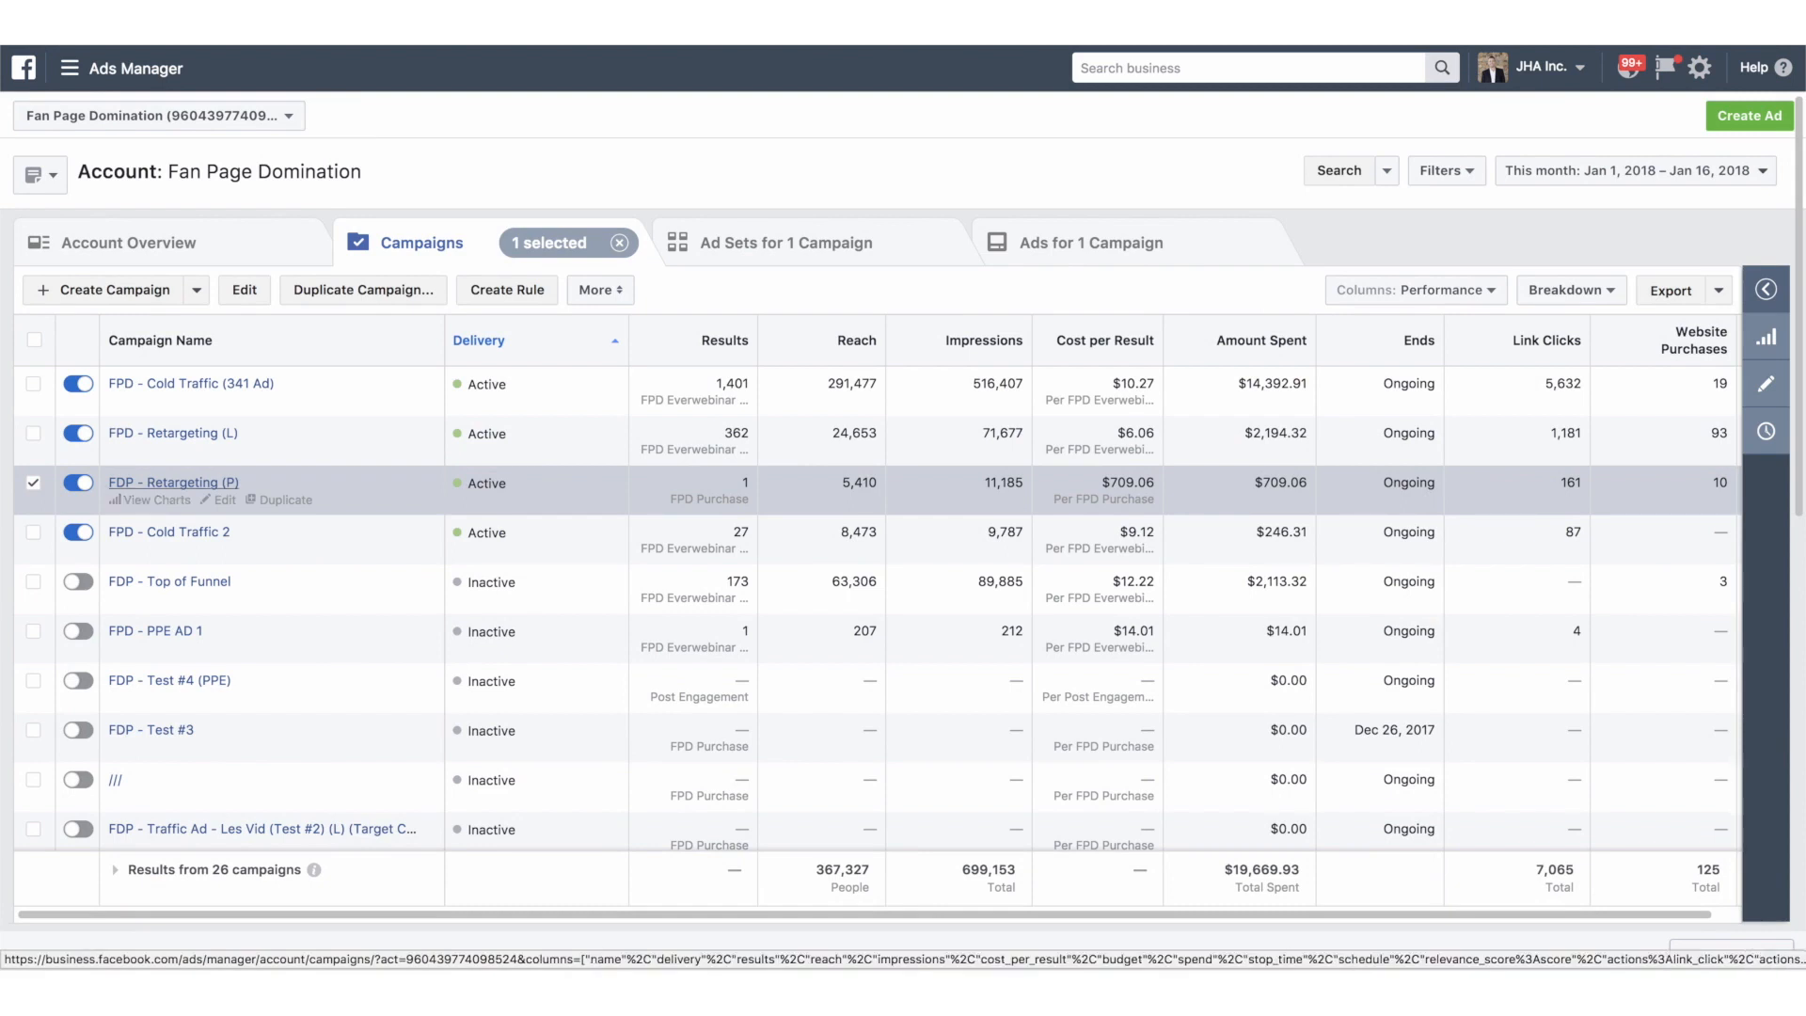
click(174, 481)
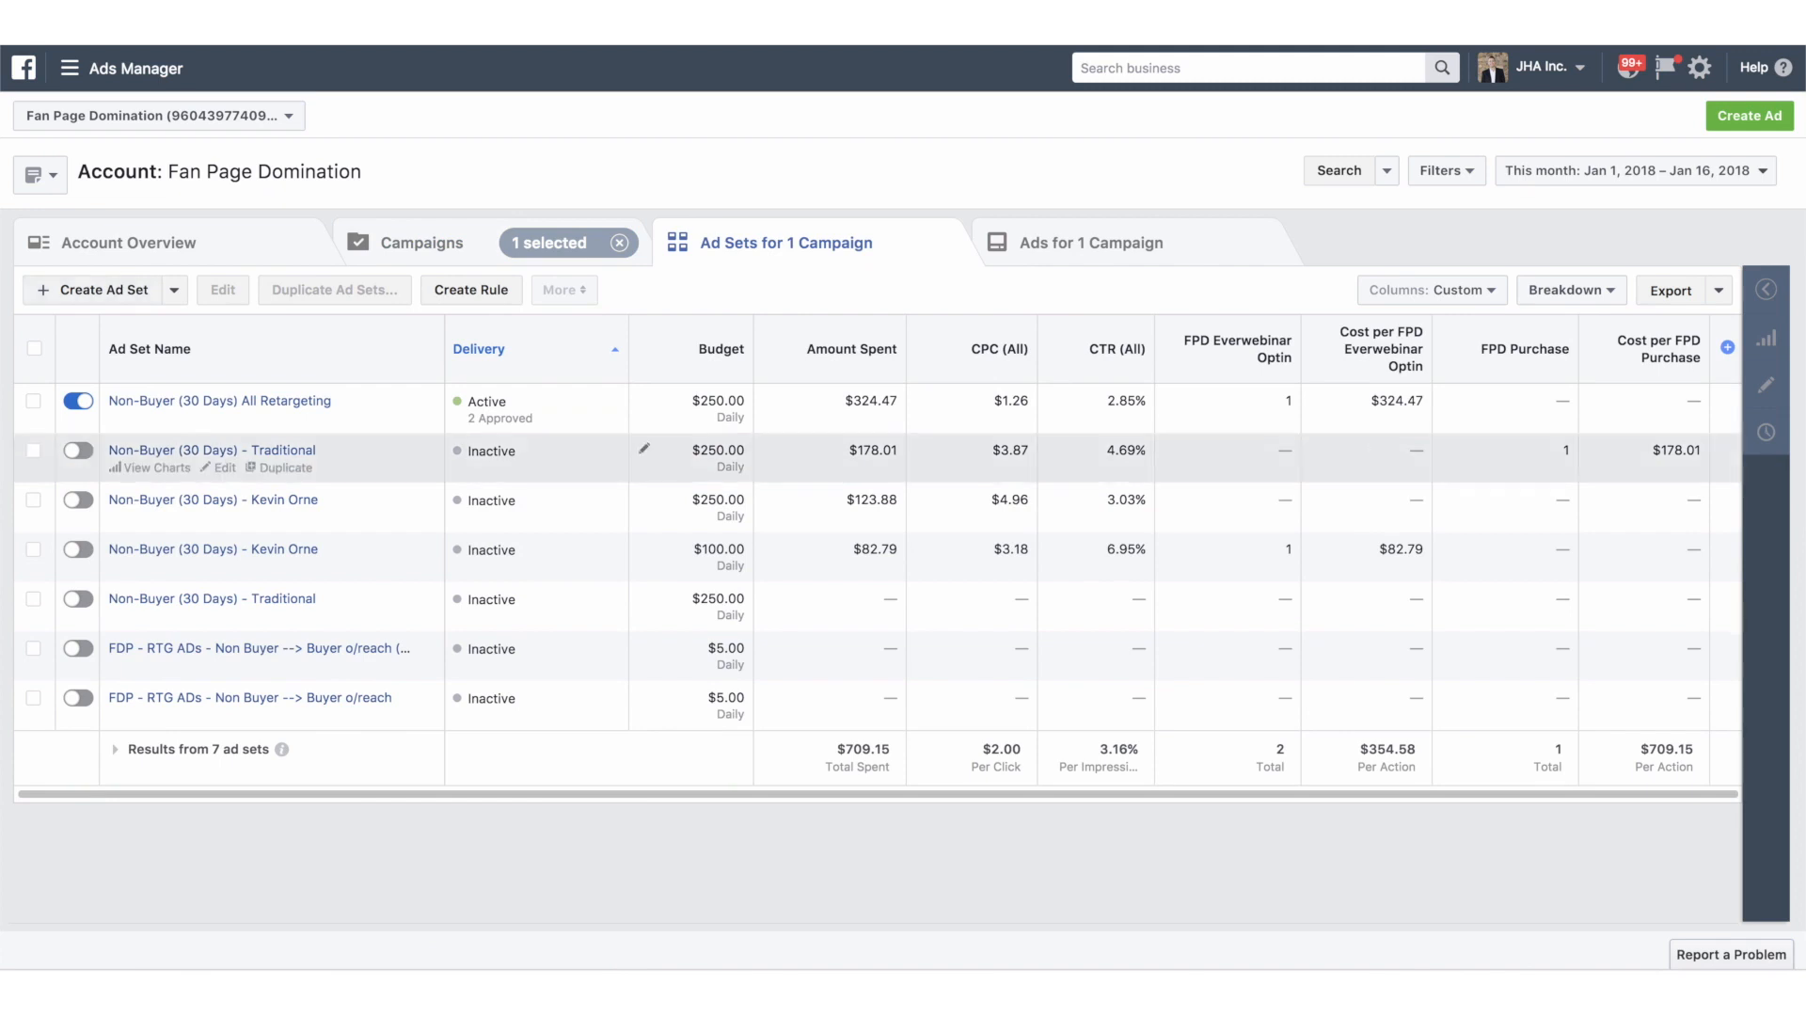
click(33, 451)
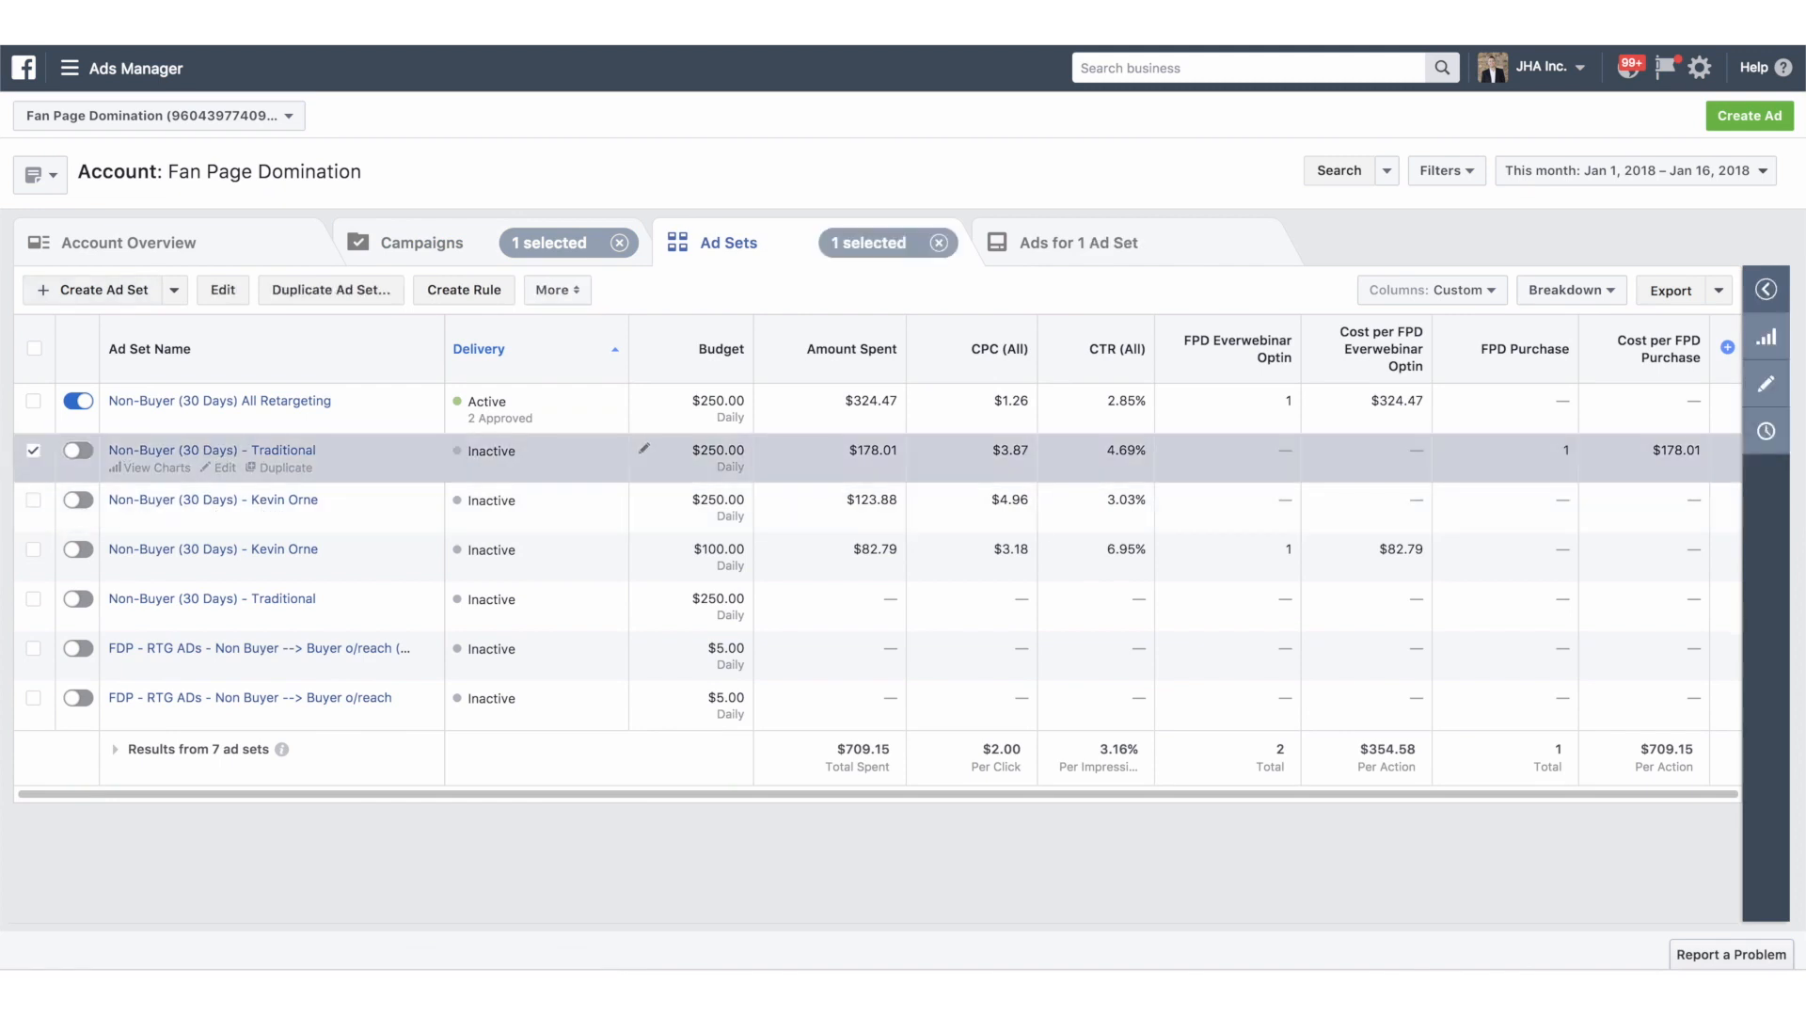
click(223, 289)
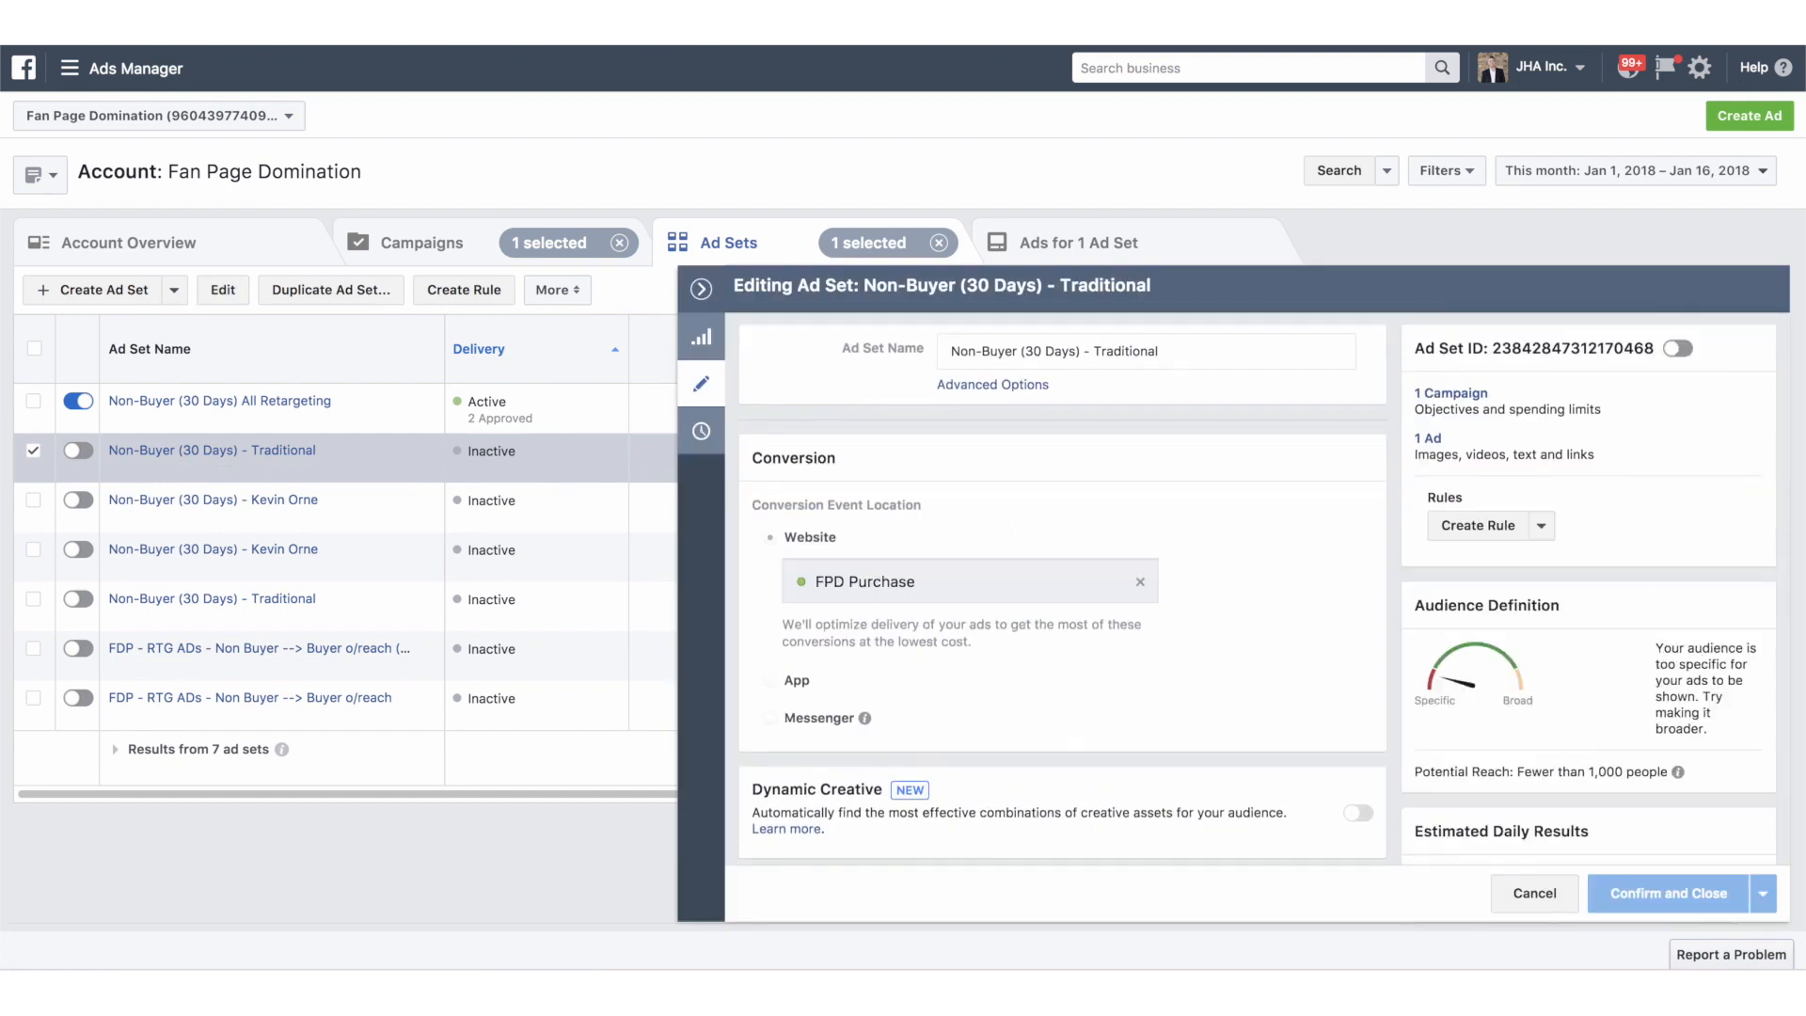
- Review the ad set's conversion, budget, included and excluded custom audiences, locations, age and gender settings
scroll(1063, 589, down, 2)
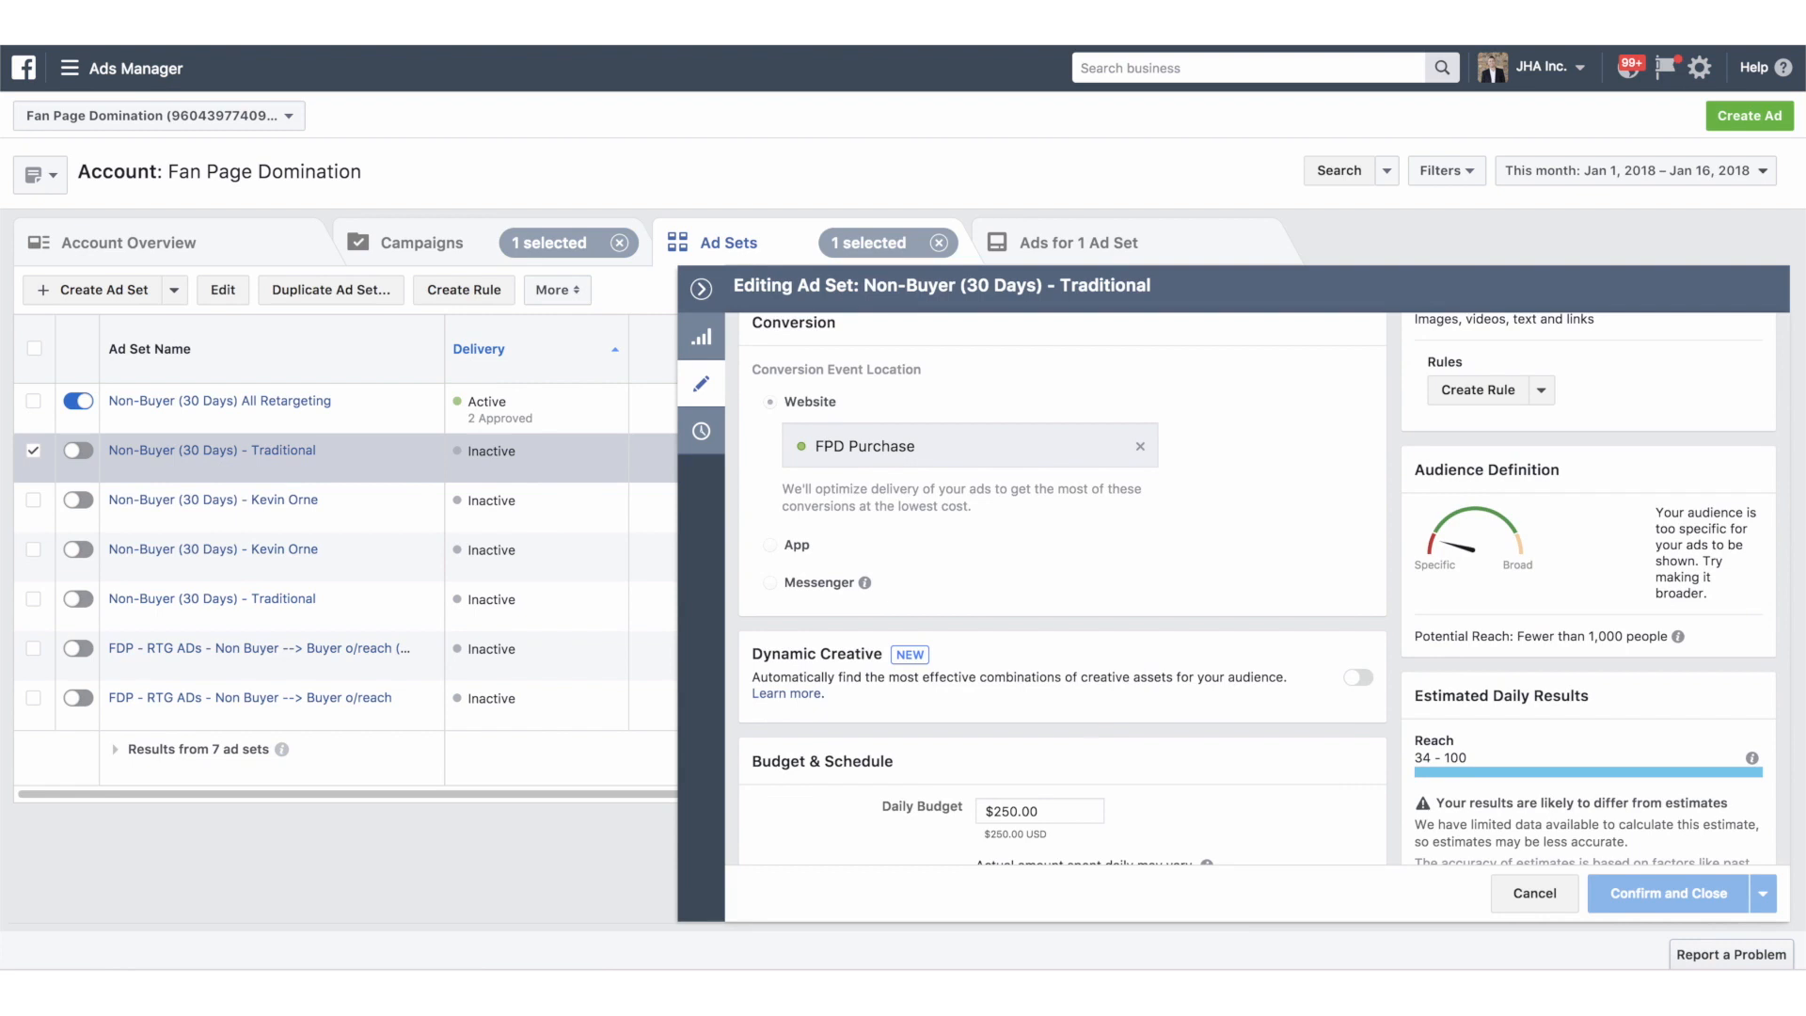
scroll(1055, 536, down, 5)
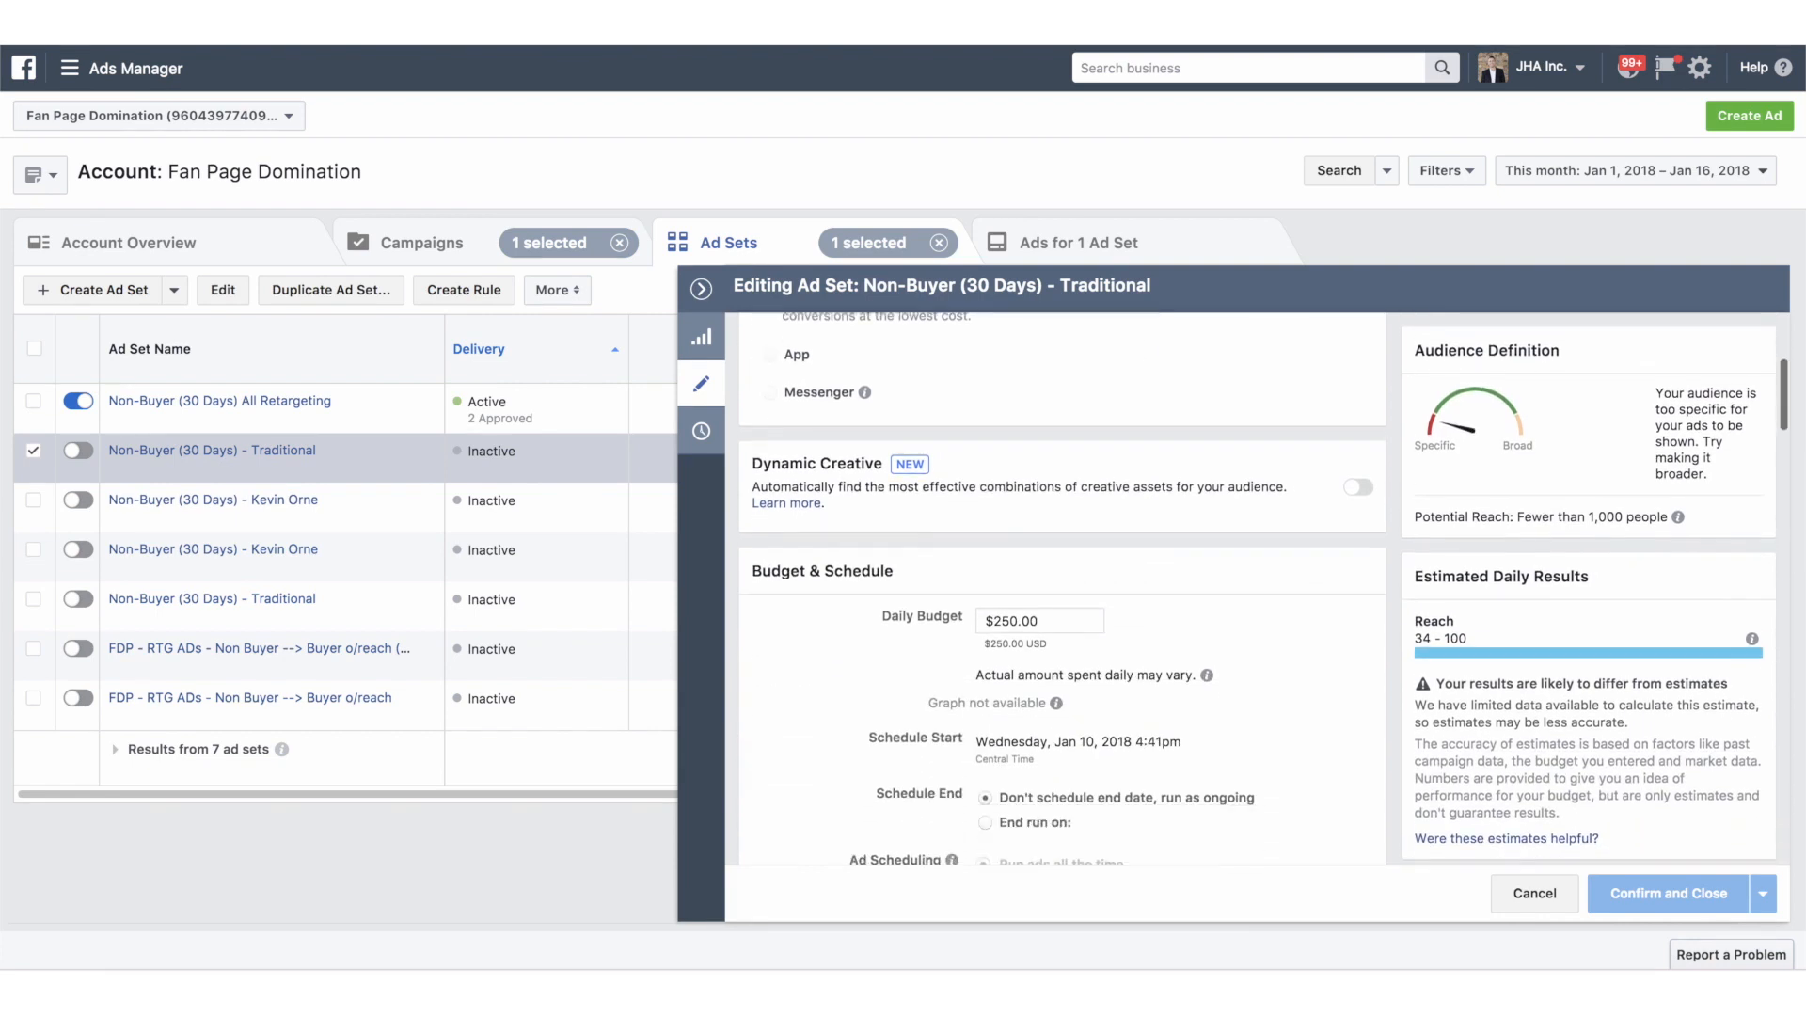
scroll(1063, 589, down, 5)
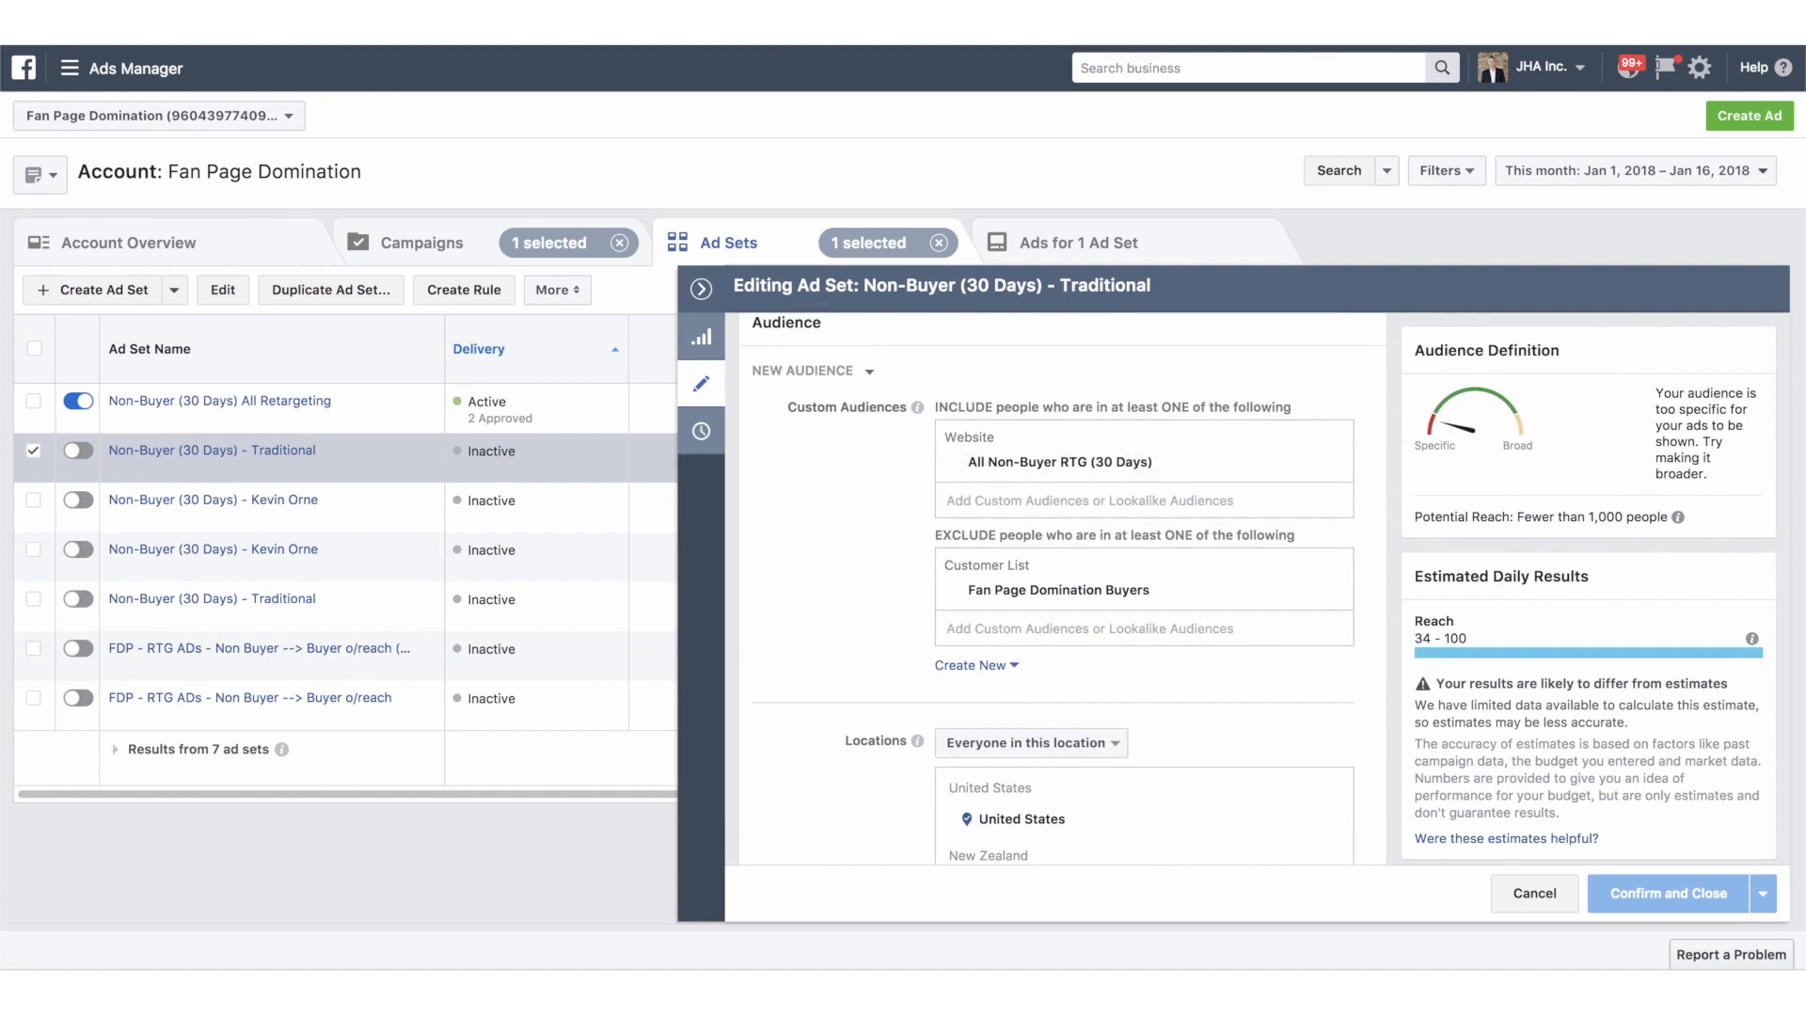
scroll(1129, 505, down, 1)
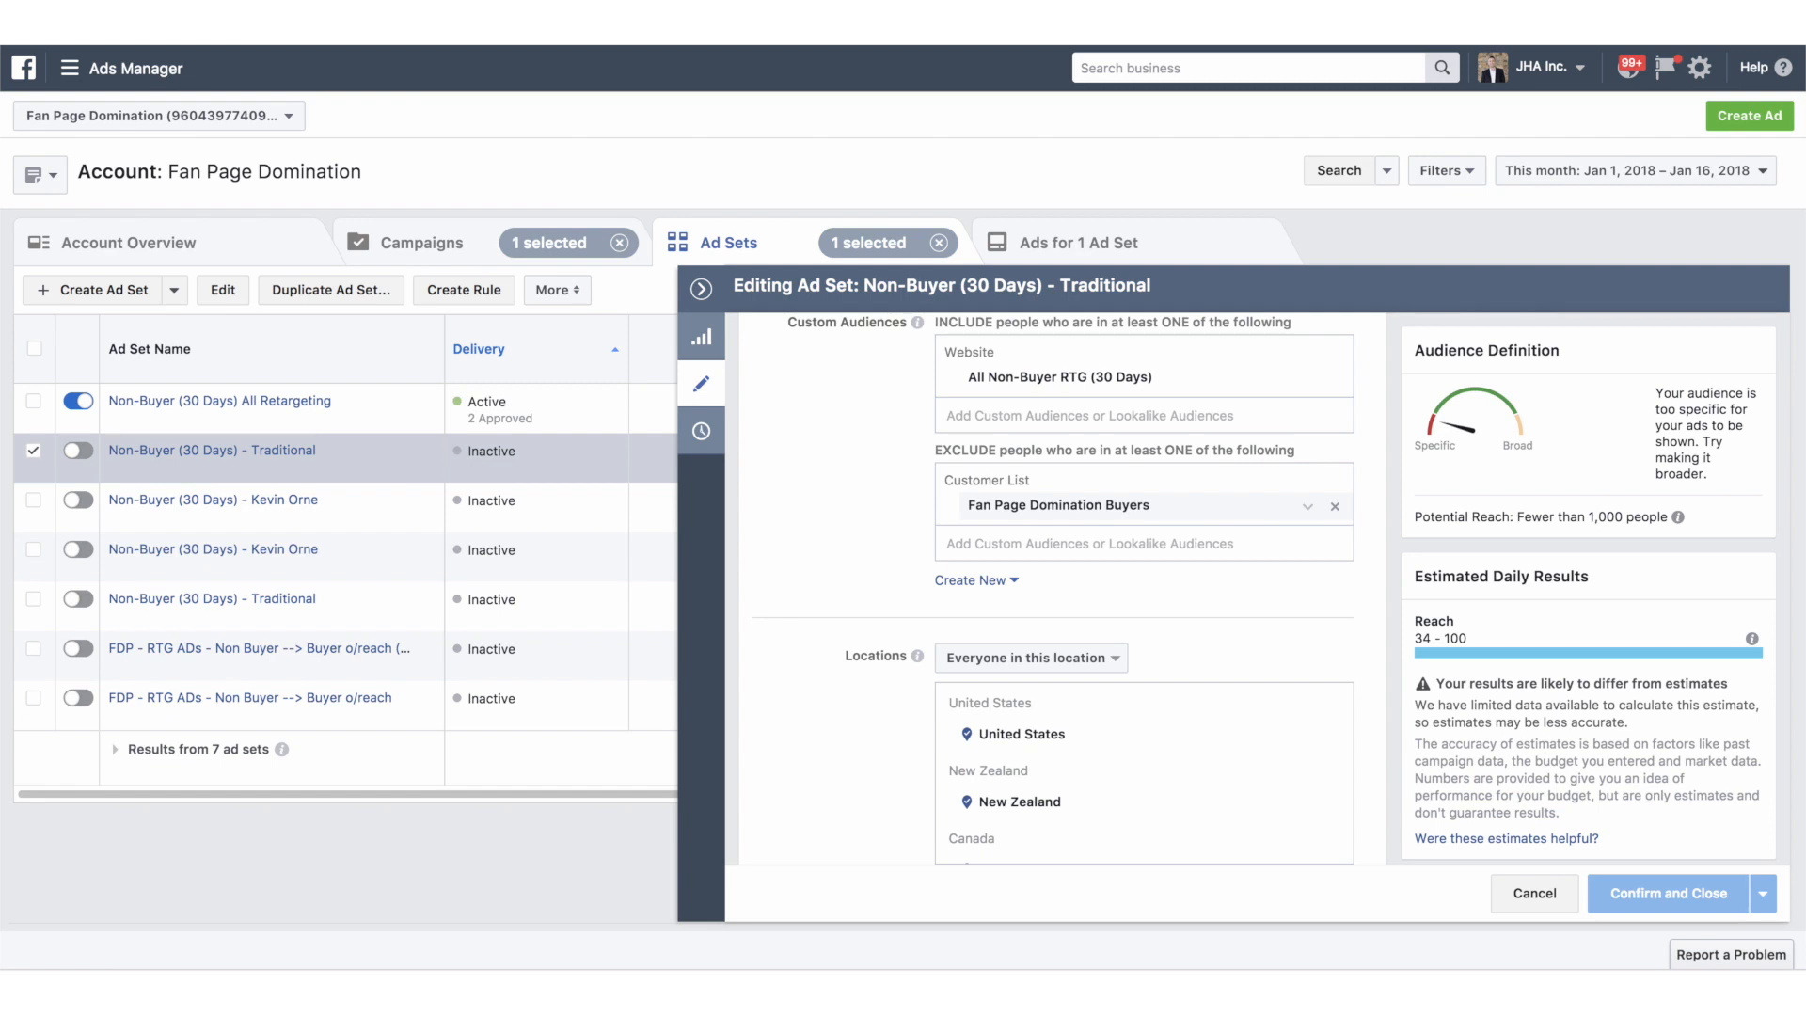
scroll(1063, 588, down, 3)
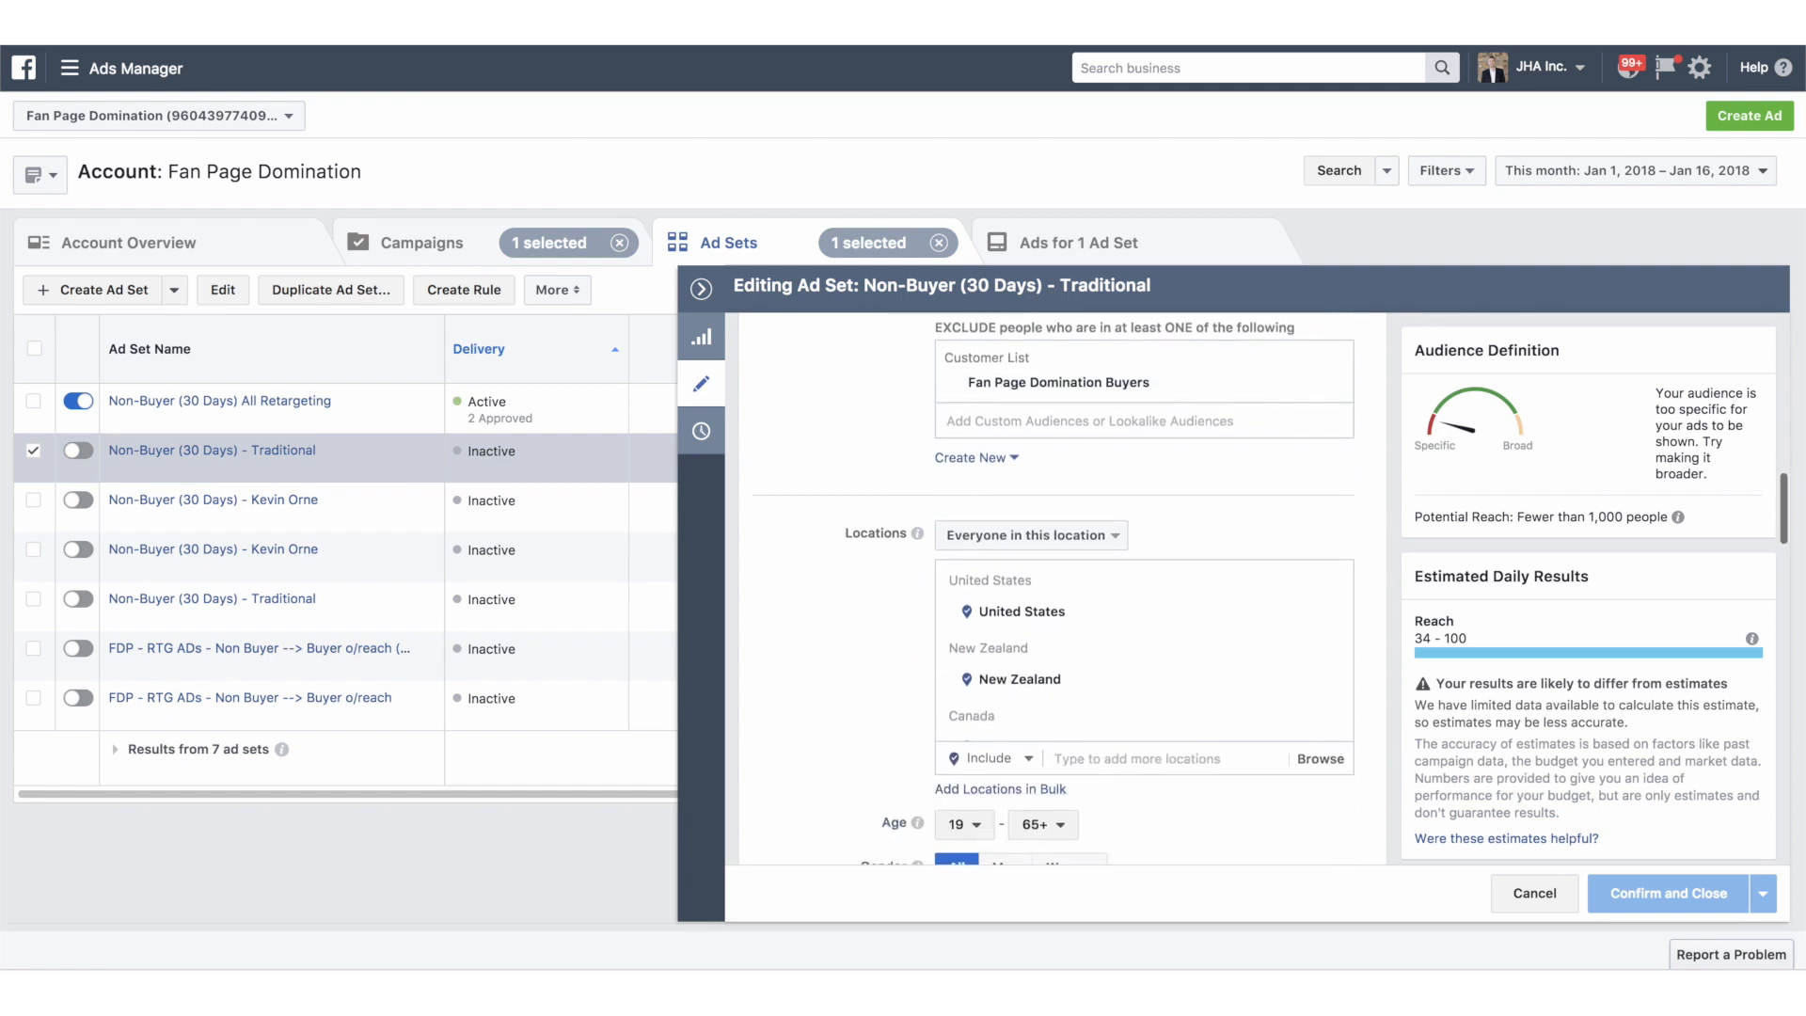
scroll(1063, 588, down, 2)
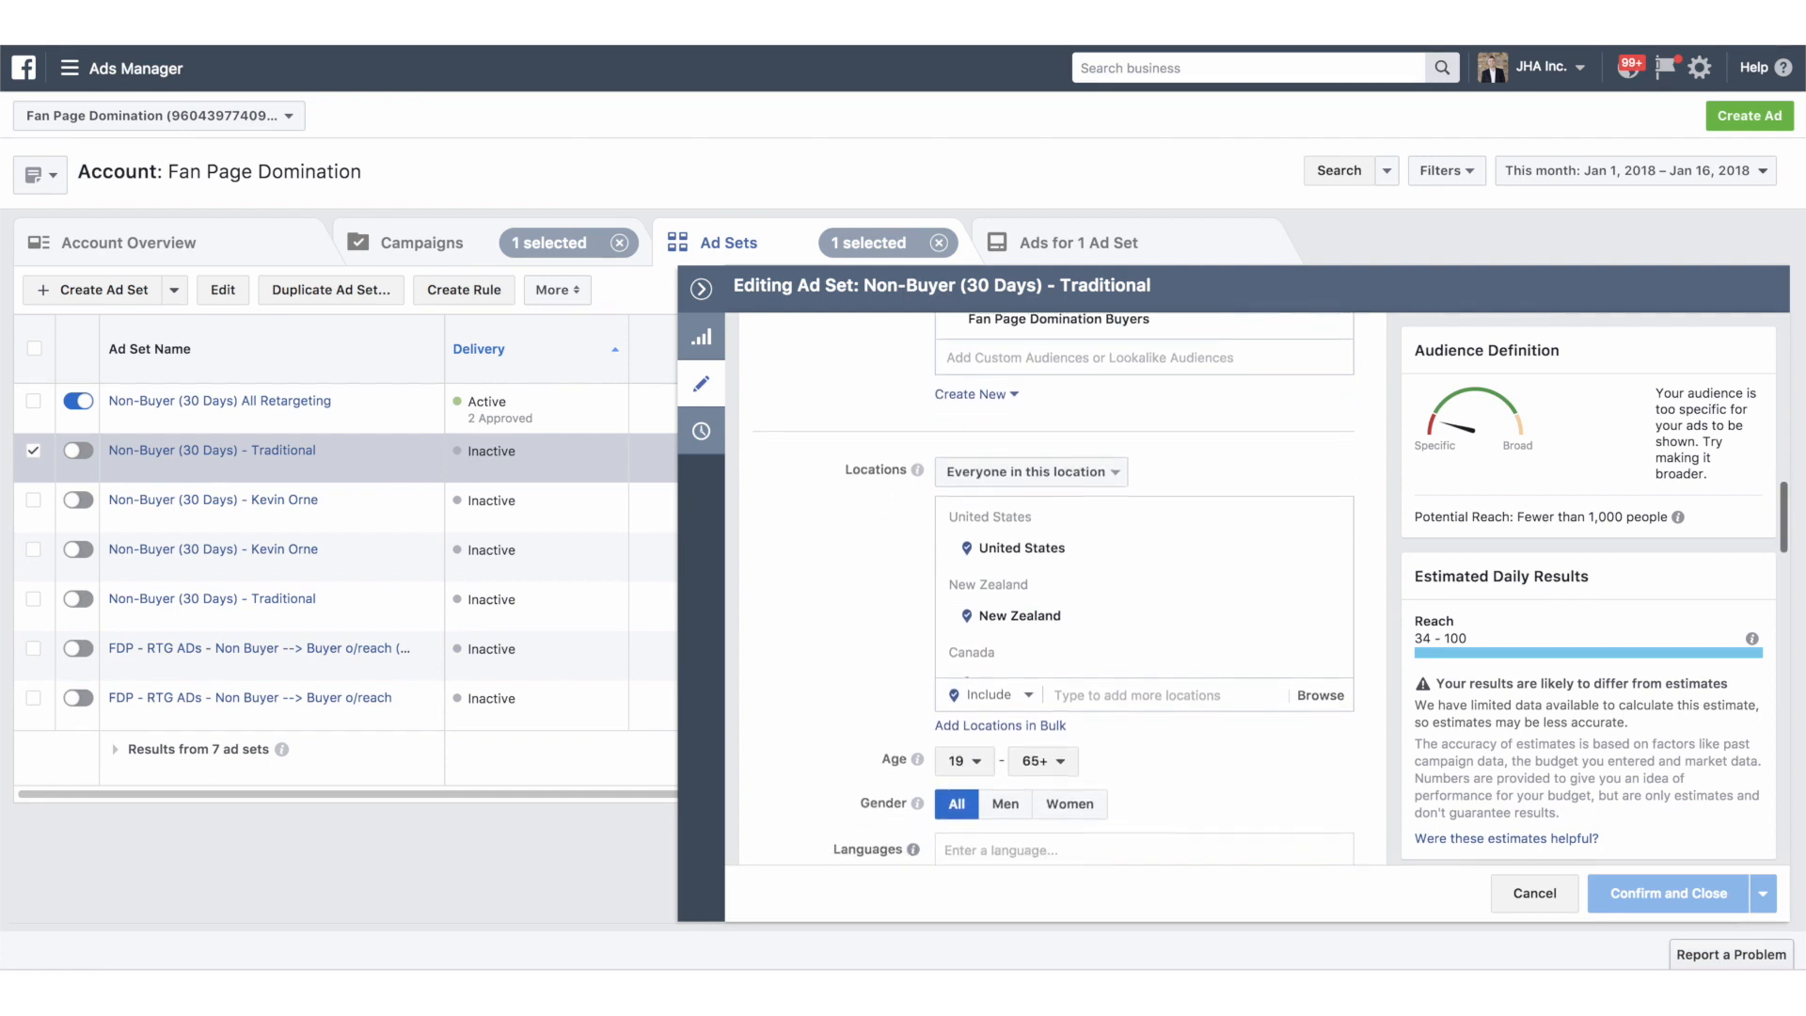
scroll(1063, 588, up, 6)
scroll(1063, 588, up, 1)
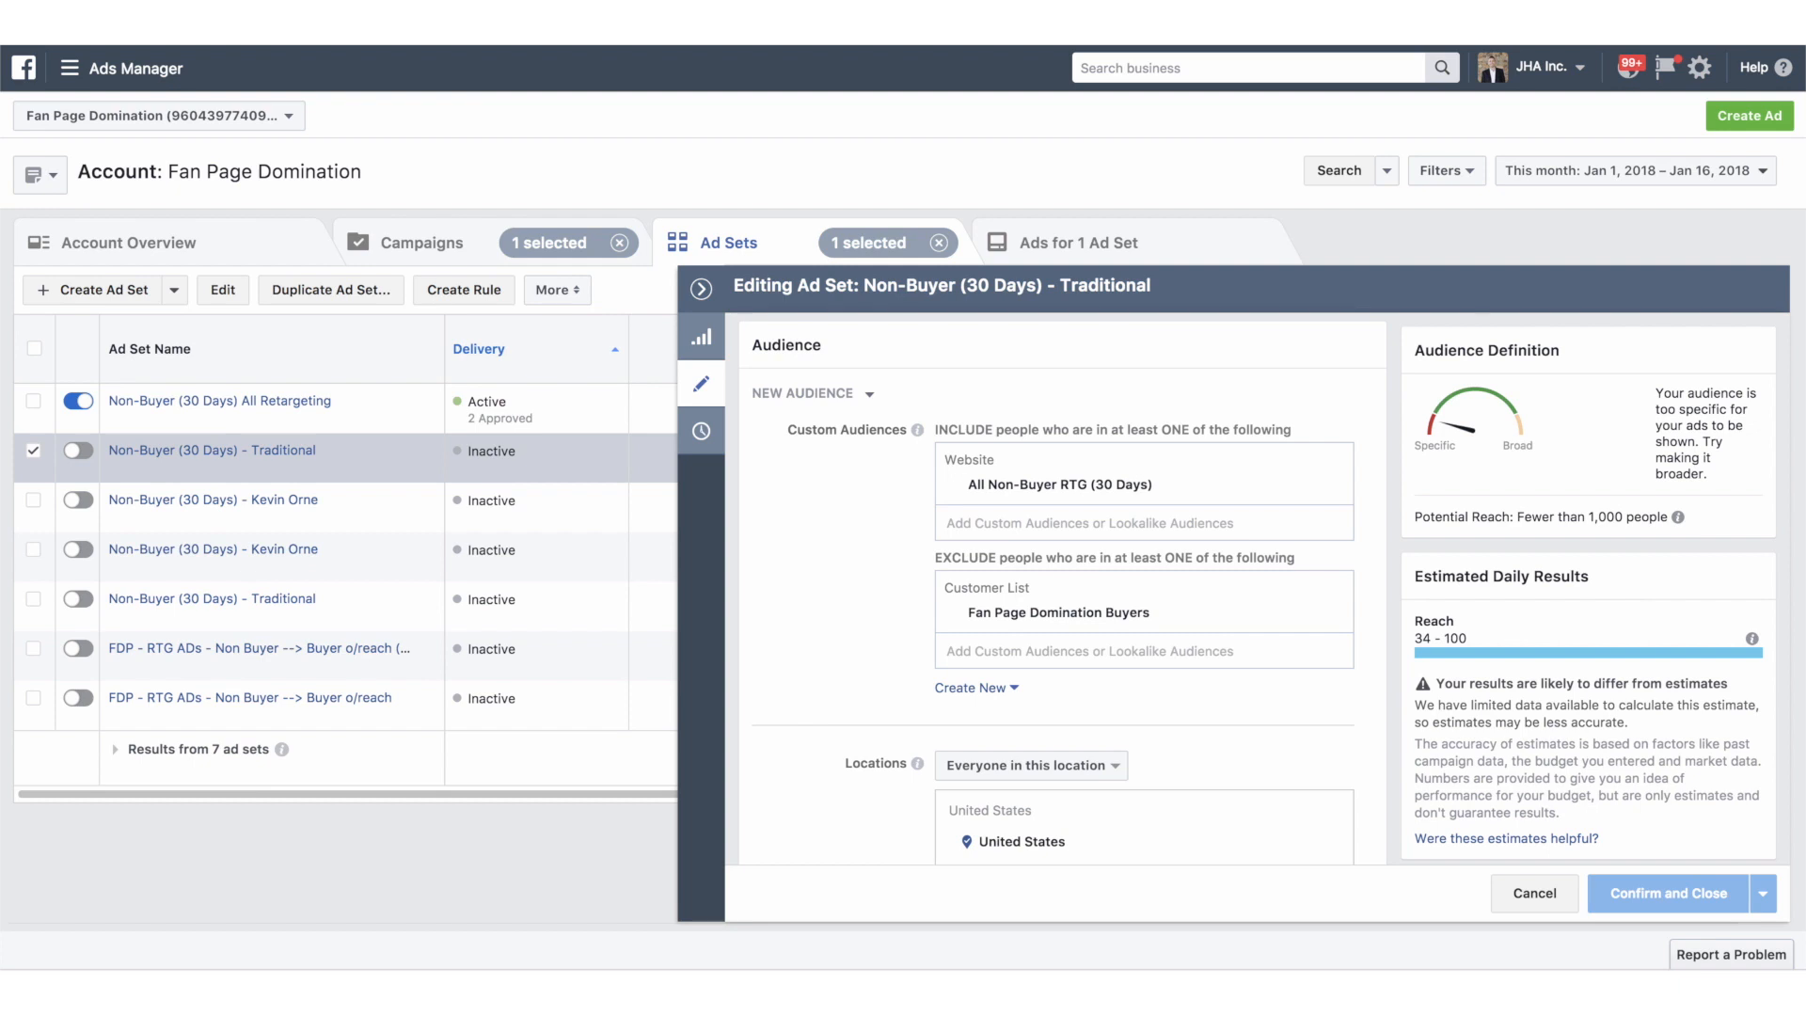
- Examine the ad set's detailed targeting, placement, and optimization and delivery settings, including the bid amount
scroll(1063, 588, down, 10)
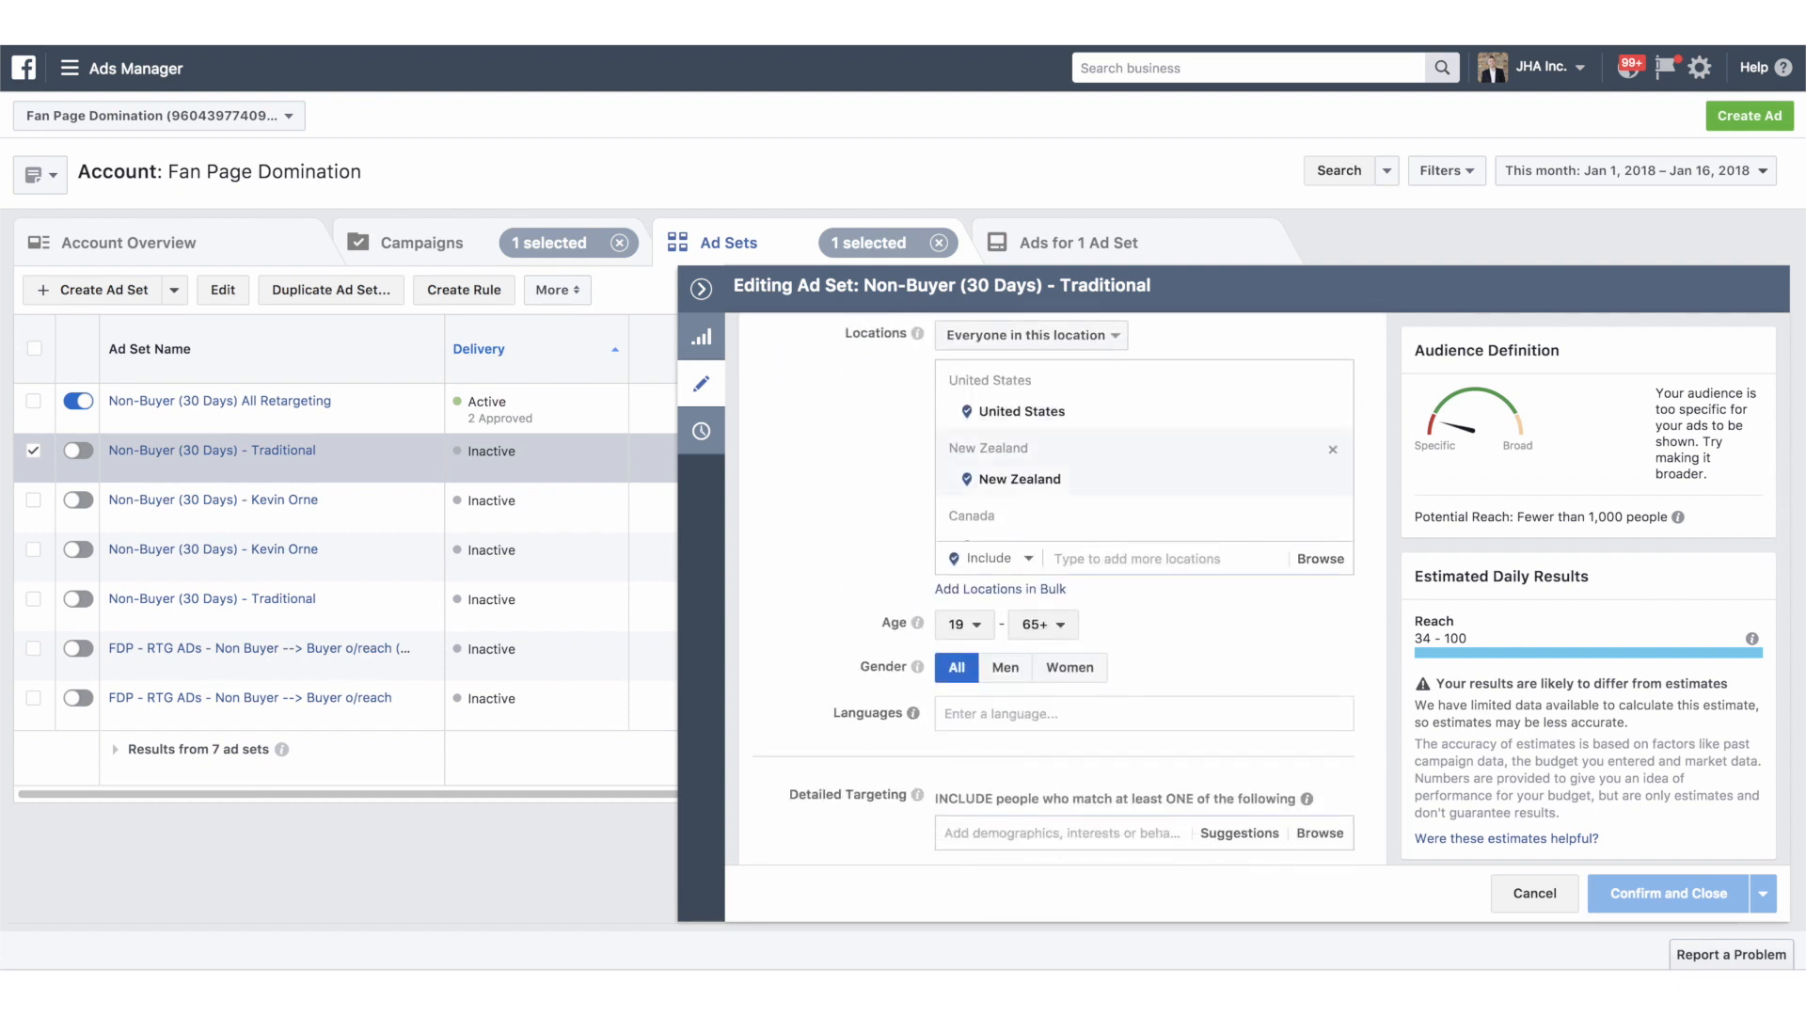
scroll(1063, 588, down, 15)
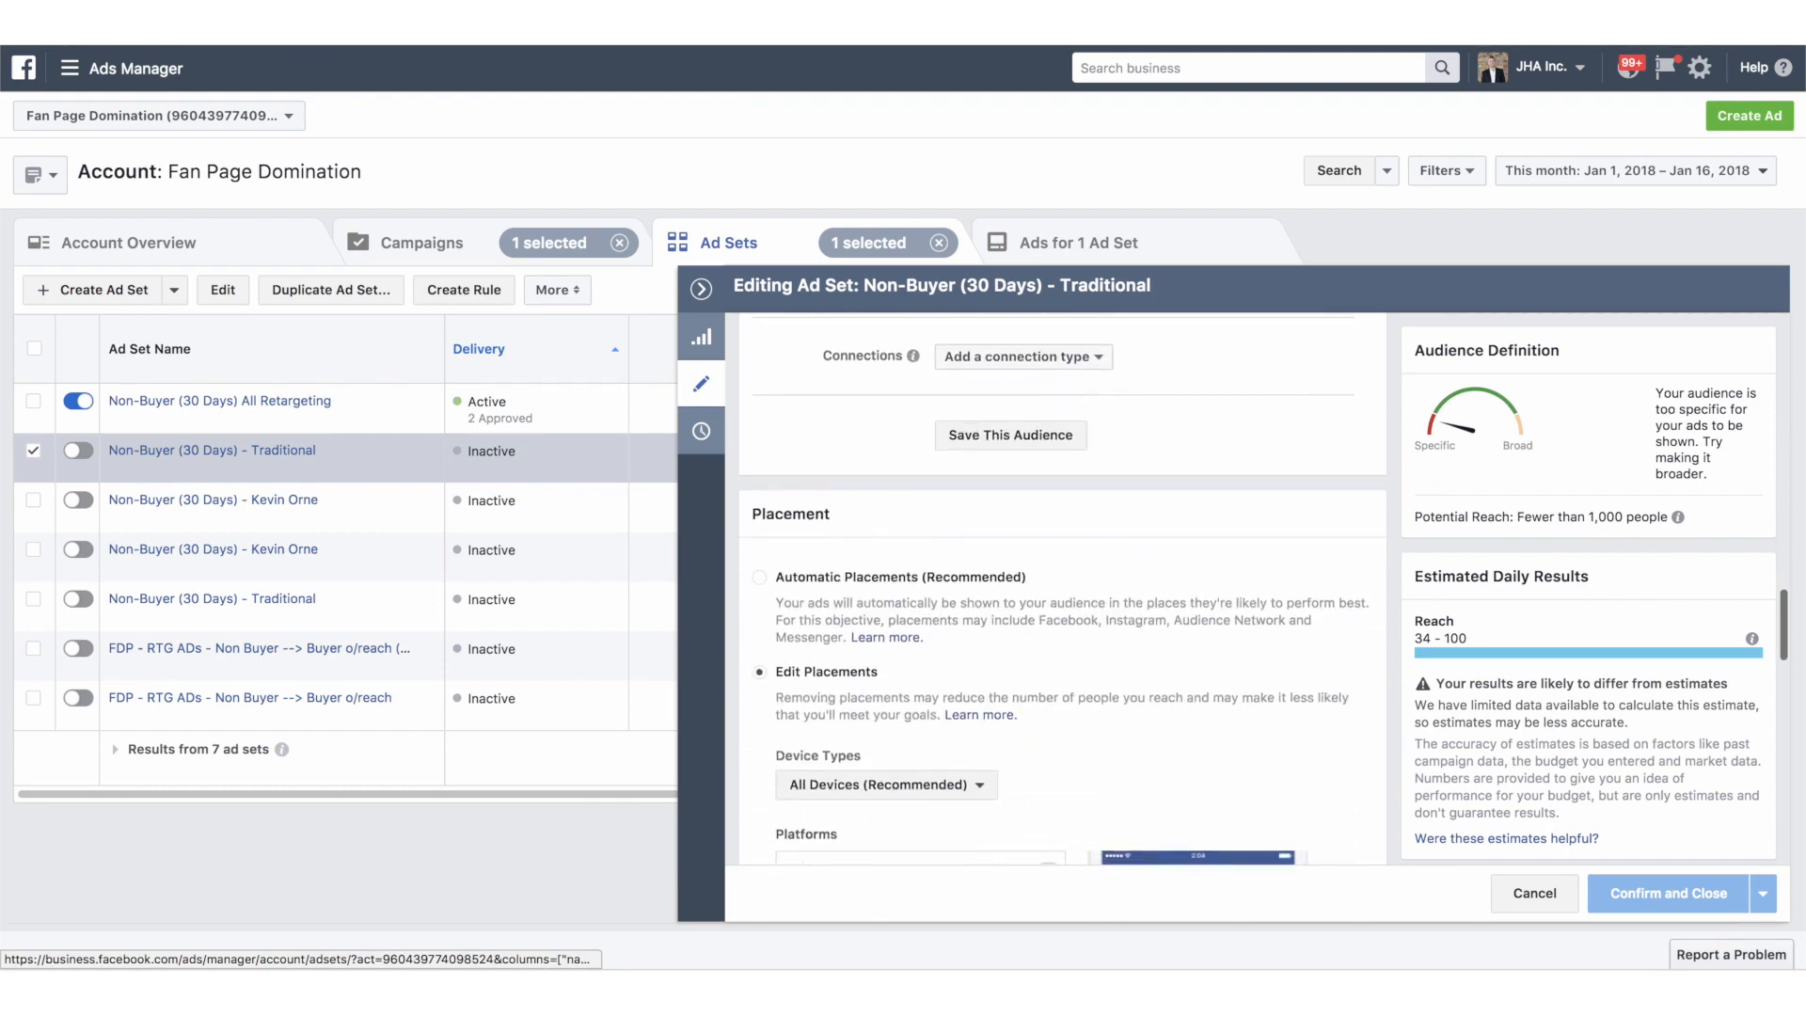
scroll(1063, 588, down, 20)
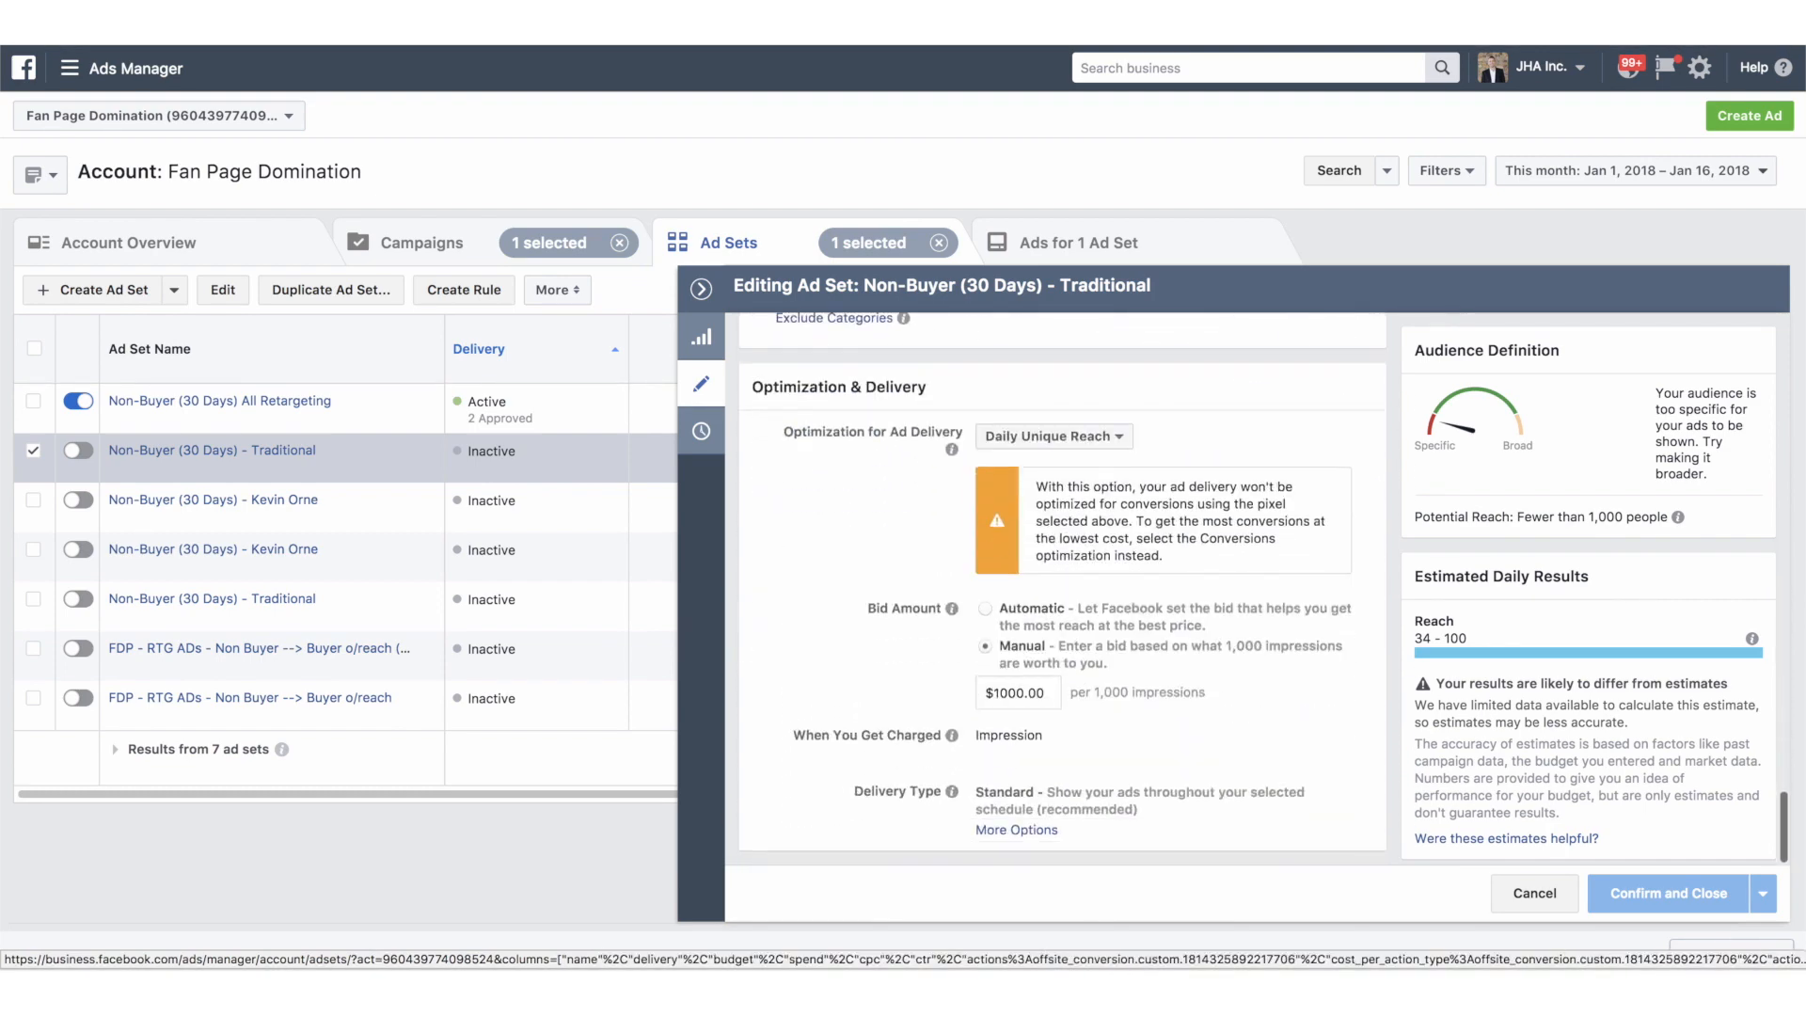
scroll(1063, 588, up, 20)
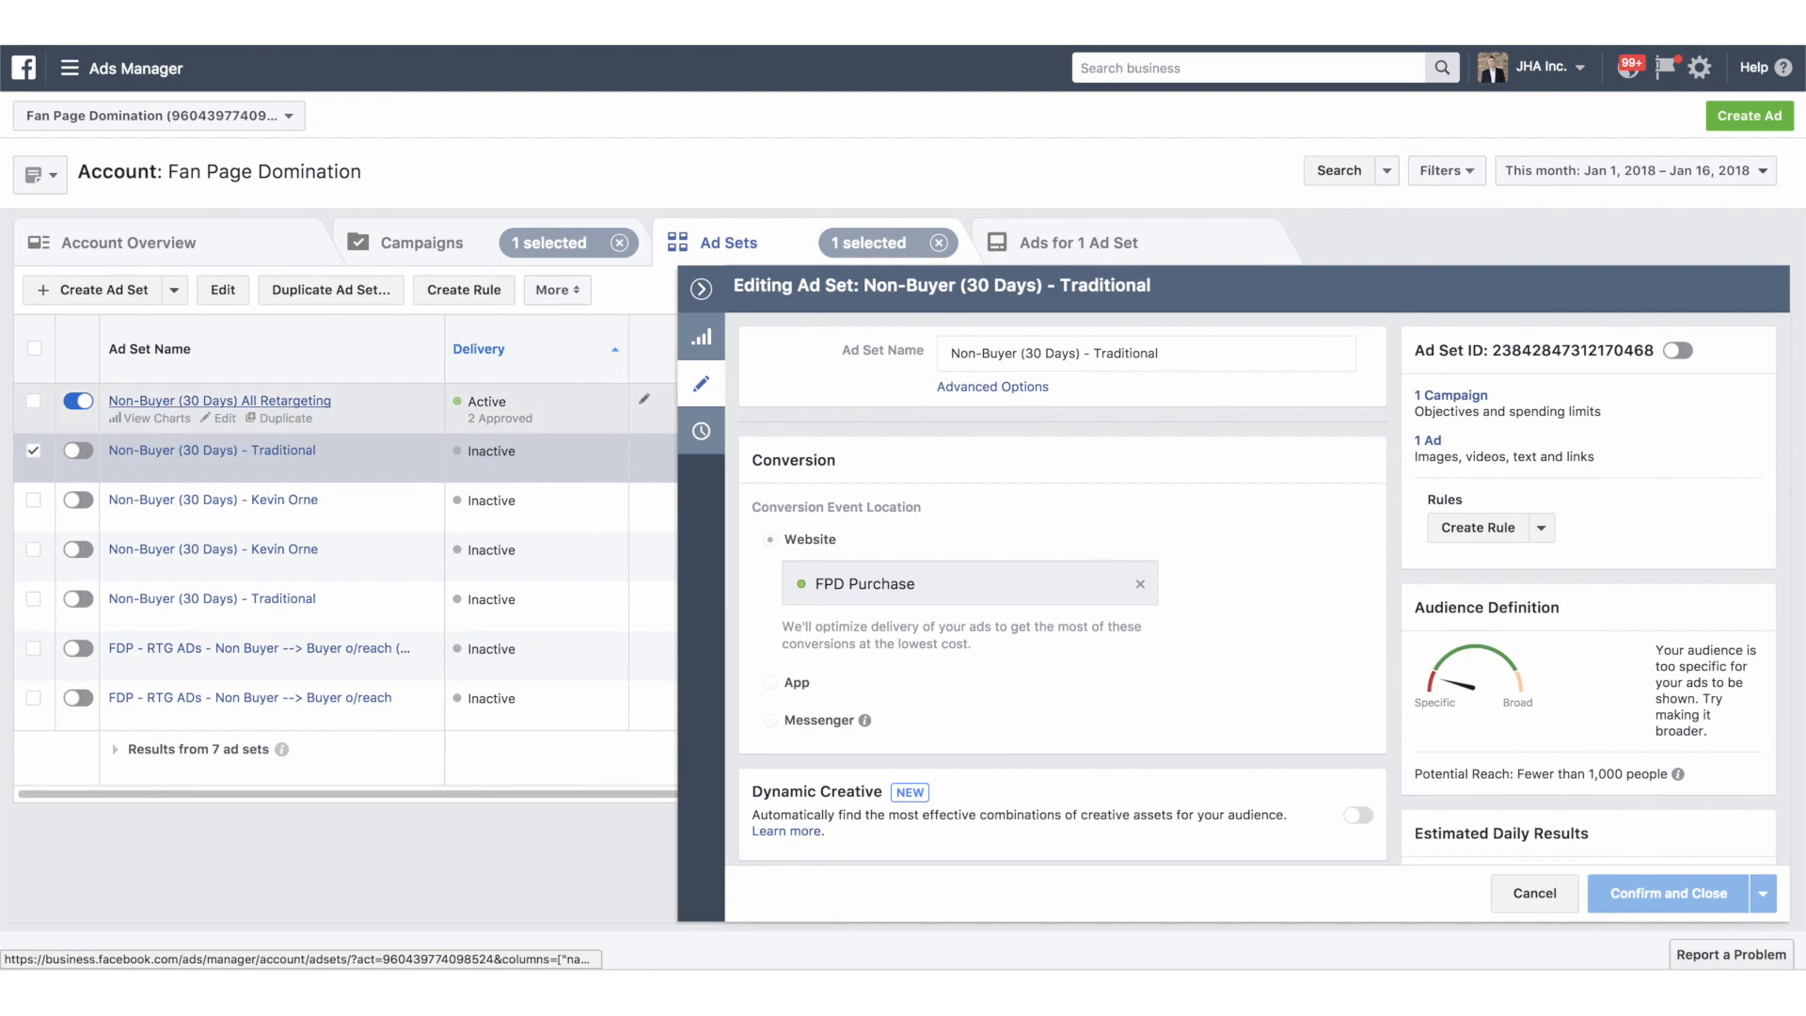
- Open the Non-Buyer (30 Days) - Traditional ad set's ads and preview FPBP Ad 1/Brand Story Vid (Thumb 1) - Copy 17
click(211, 450)
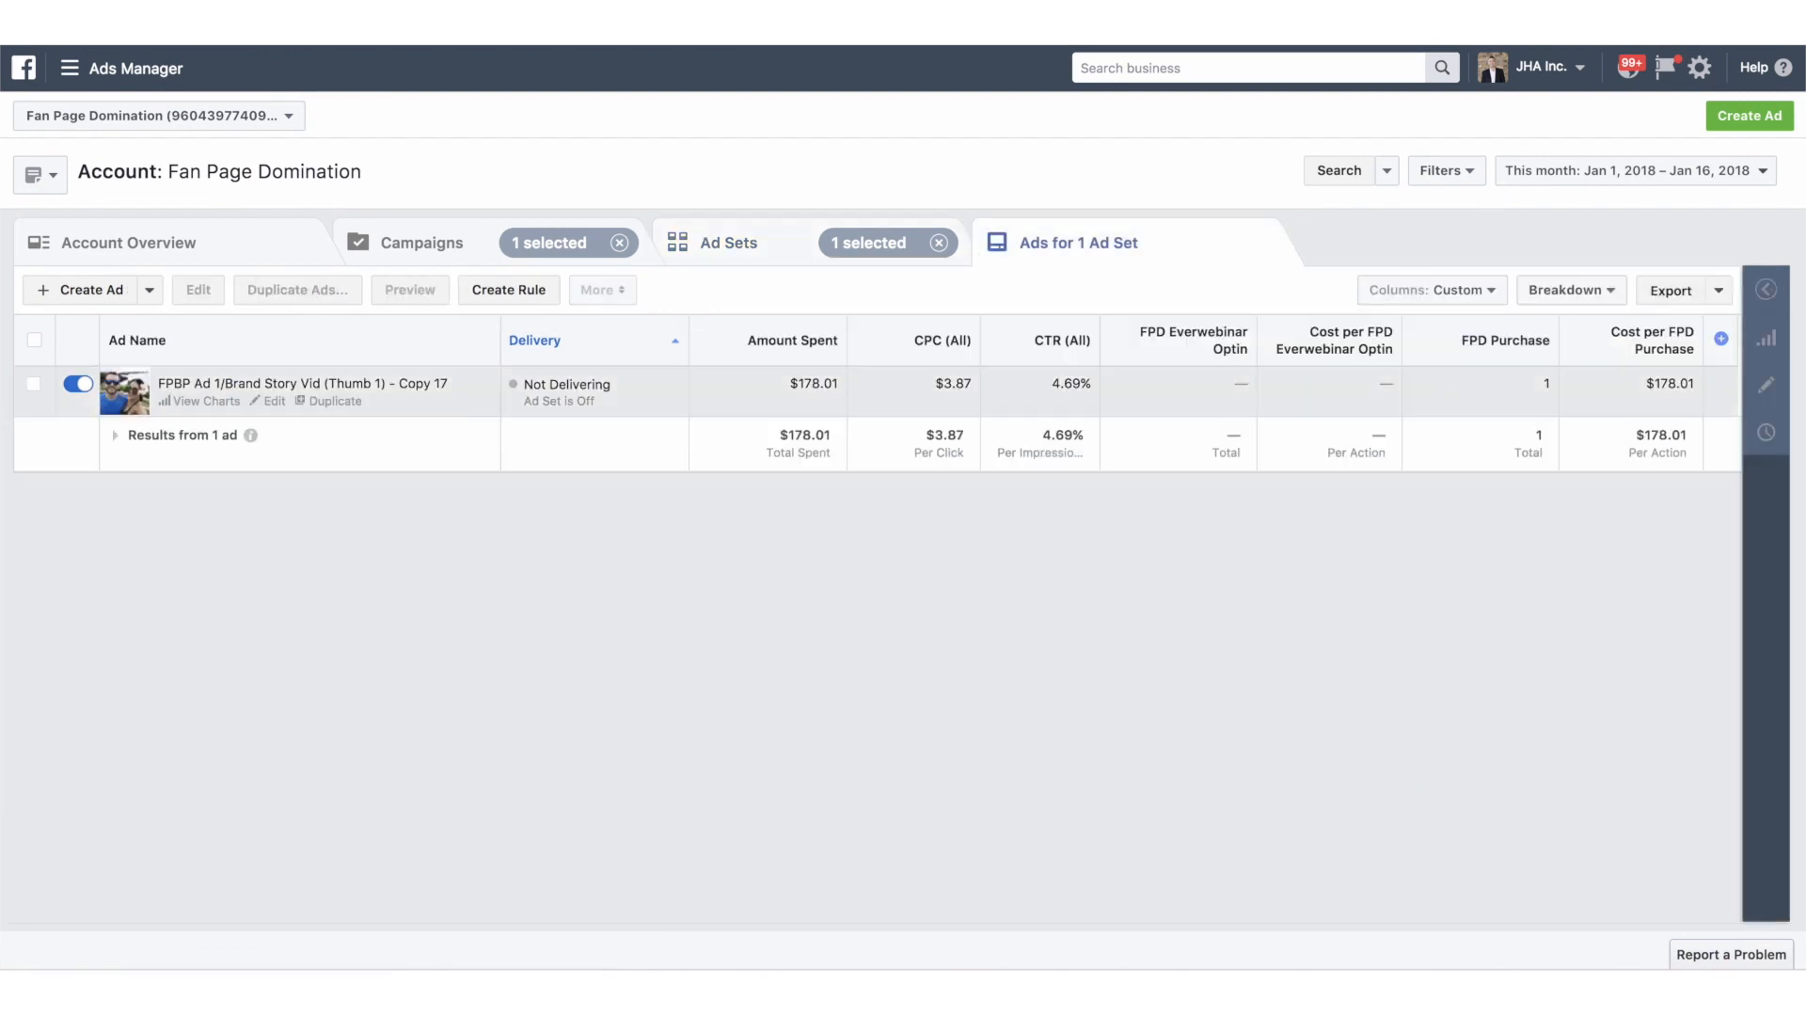
click(34, 384)
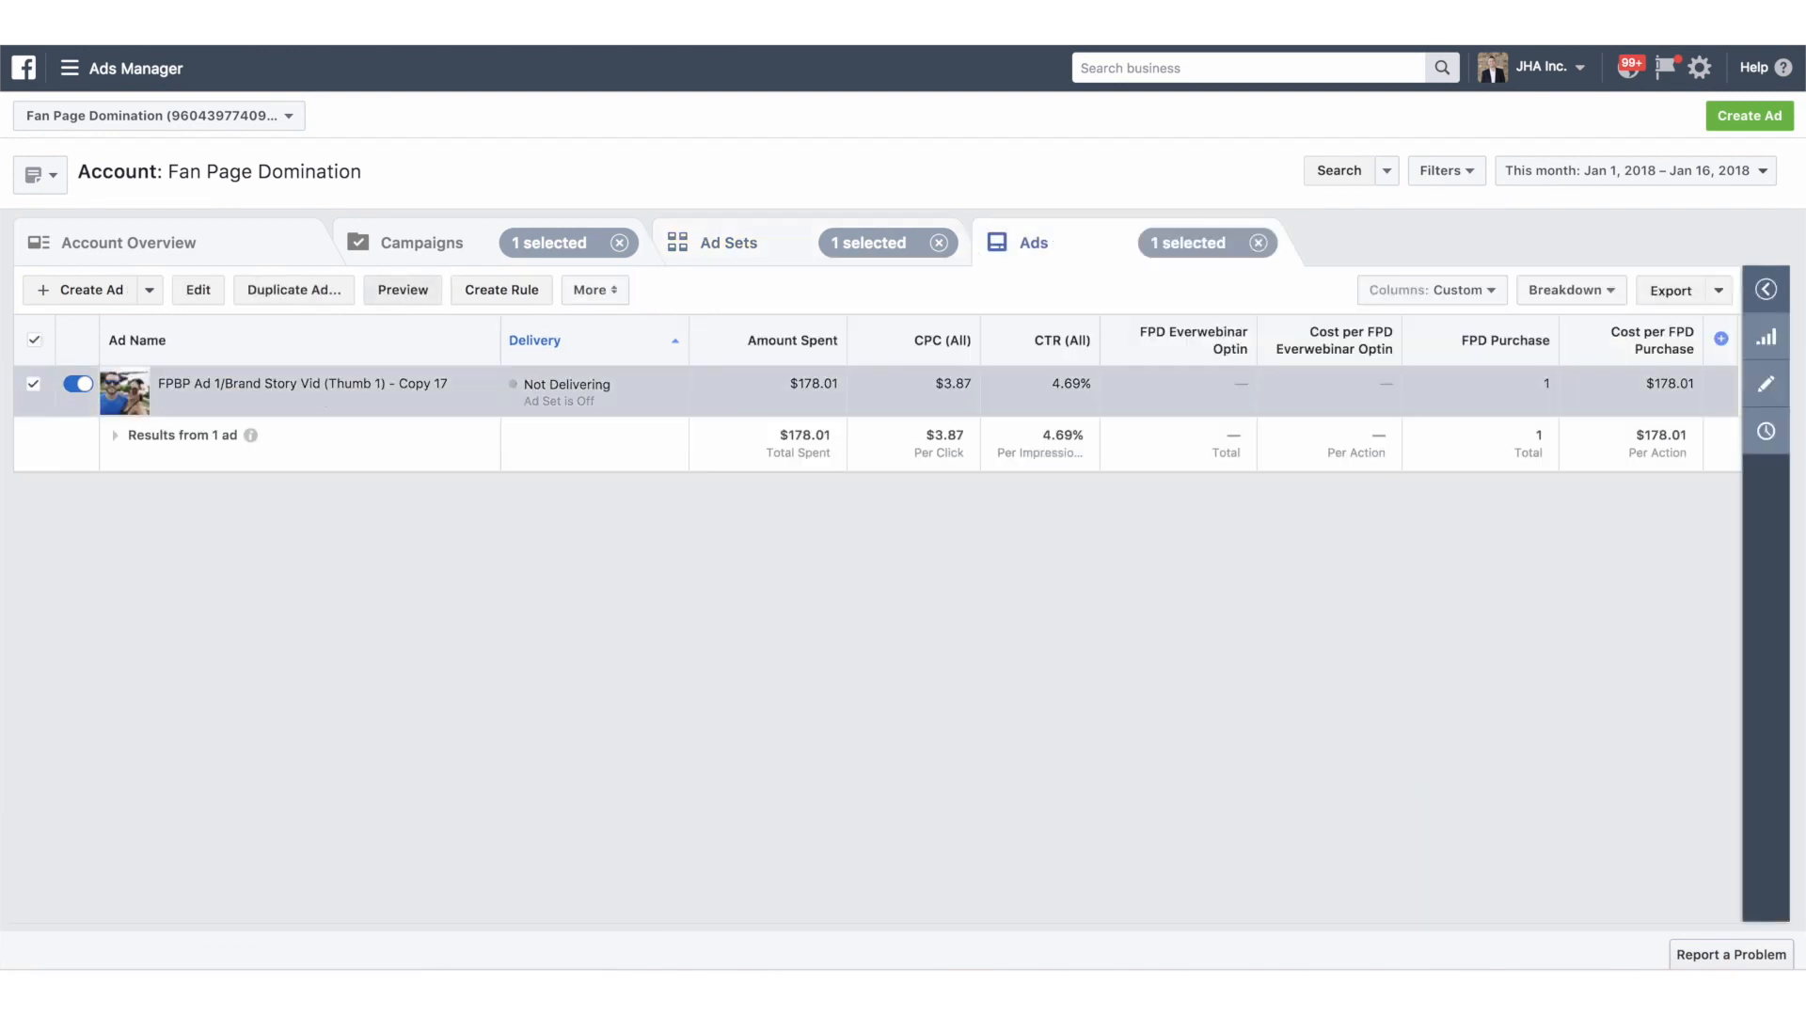
click(403, 289)
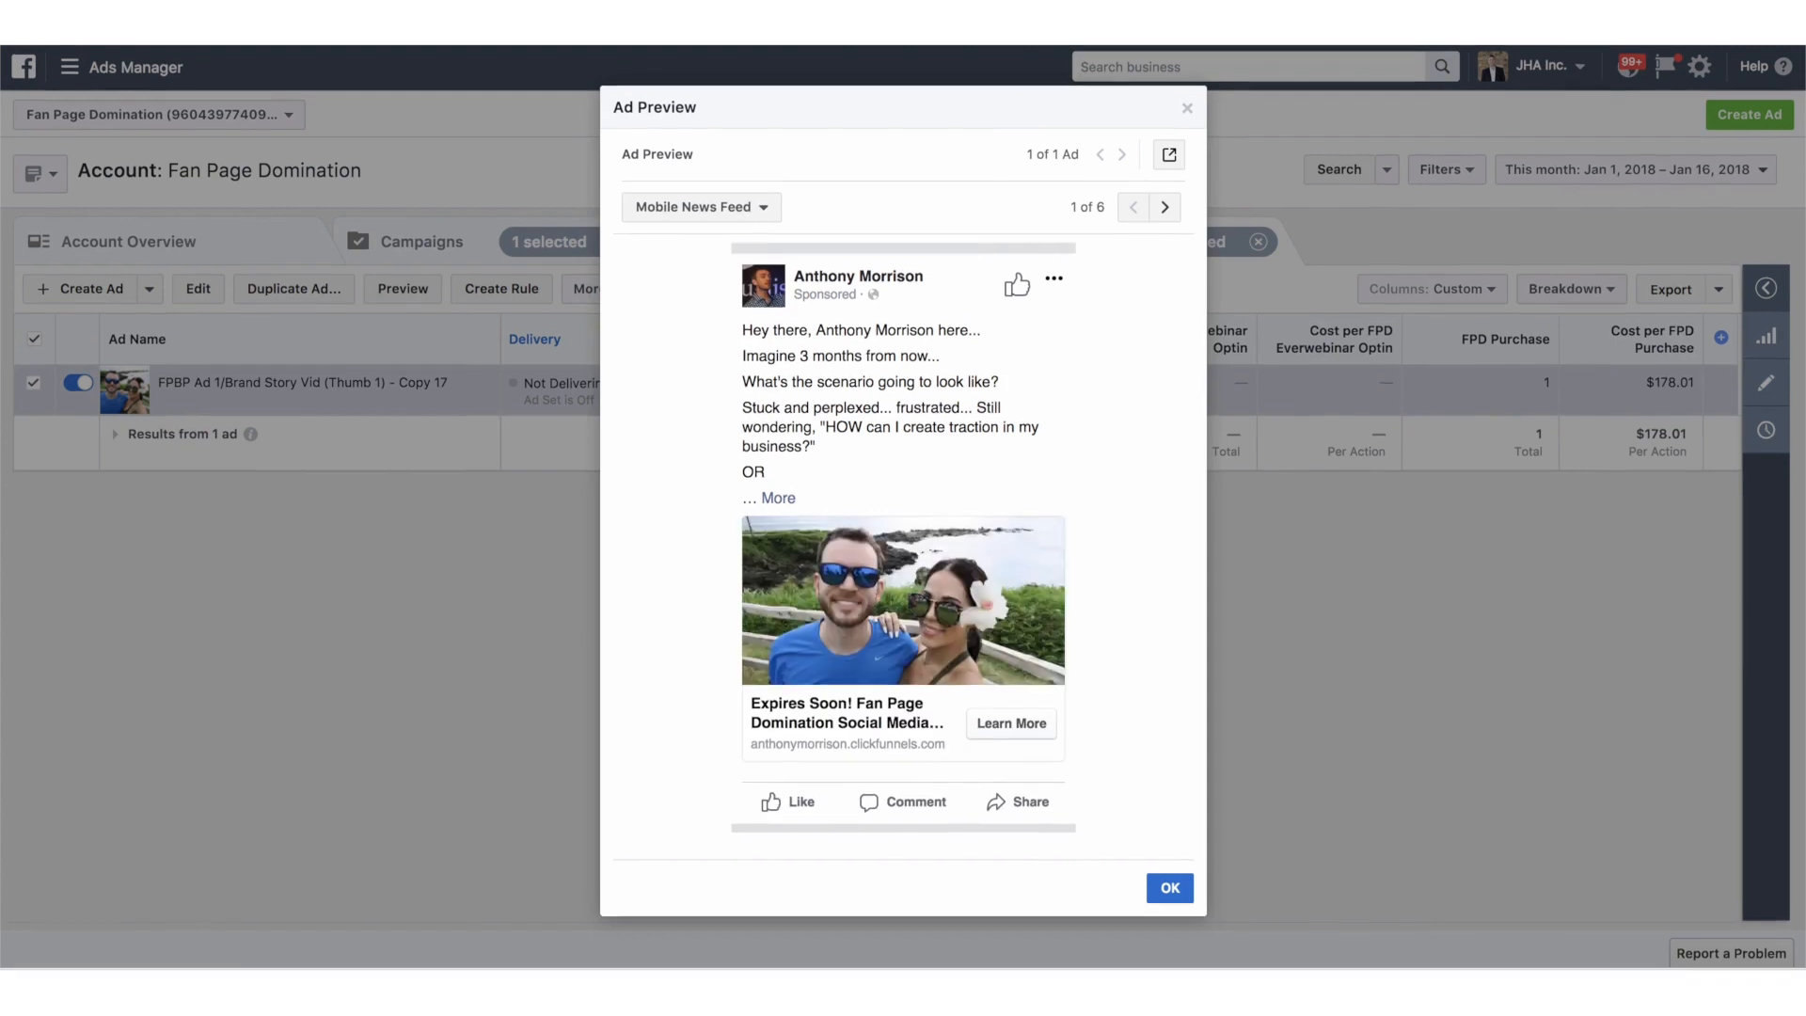